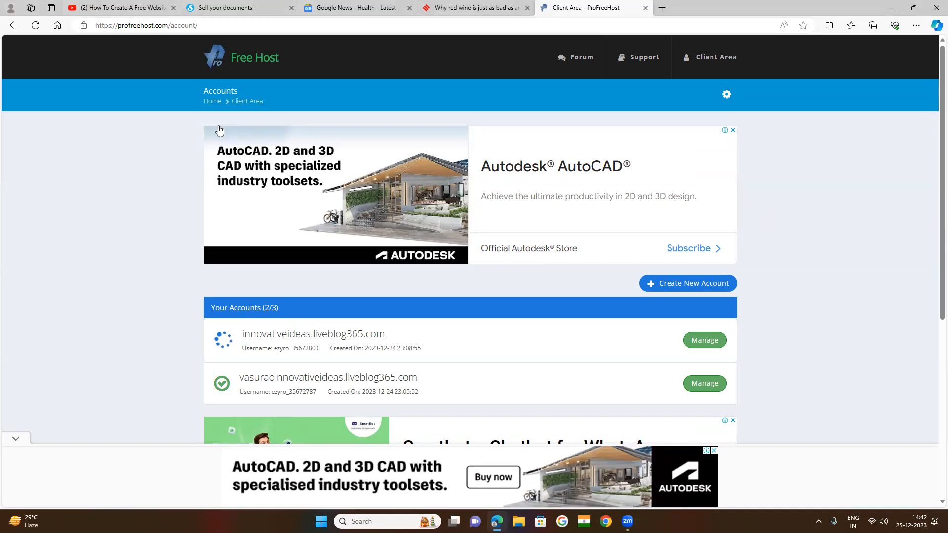
# Open google.com in a new browser tab.
pyautogui.hotkey('ctrl', 't')
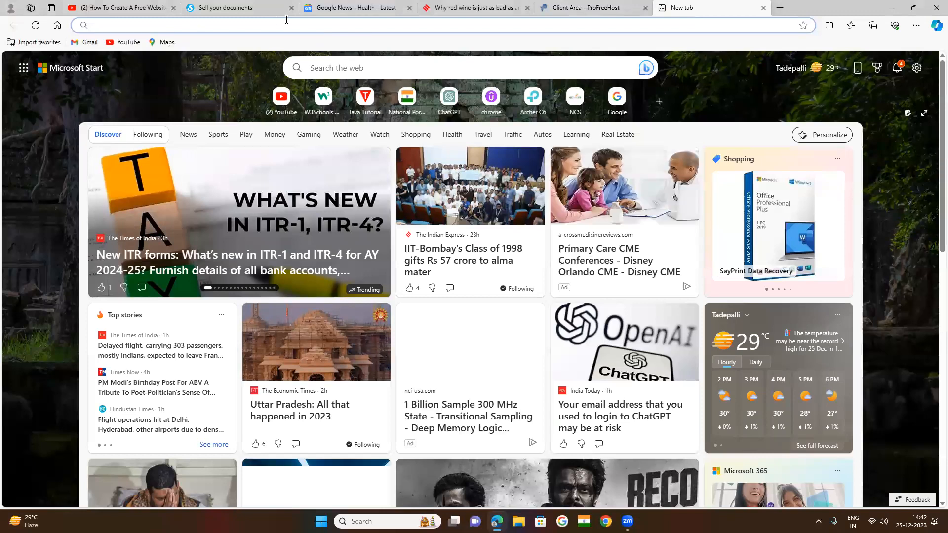
pyautogui.write('goog')
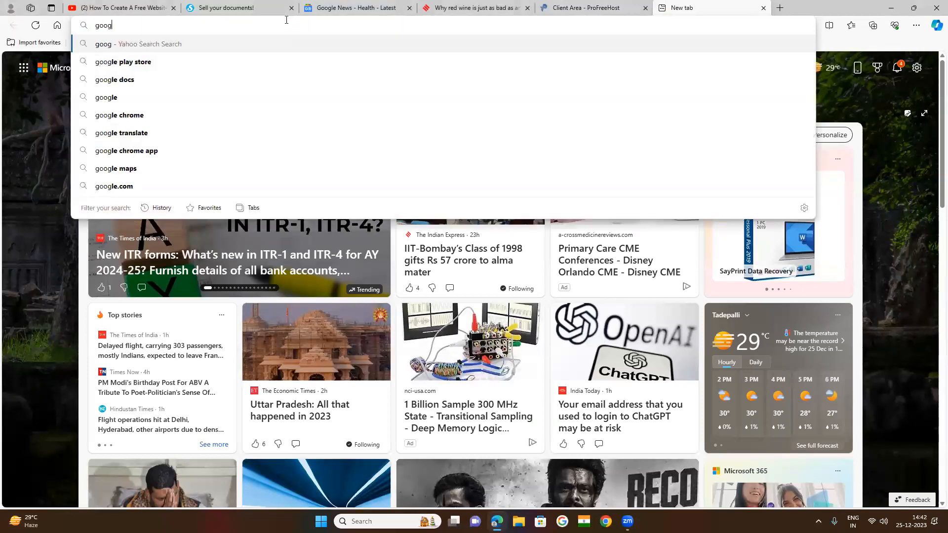
pyautogui.write('le.com')
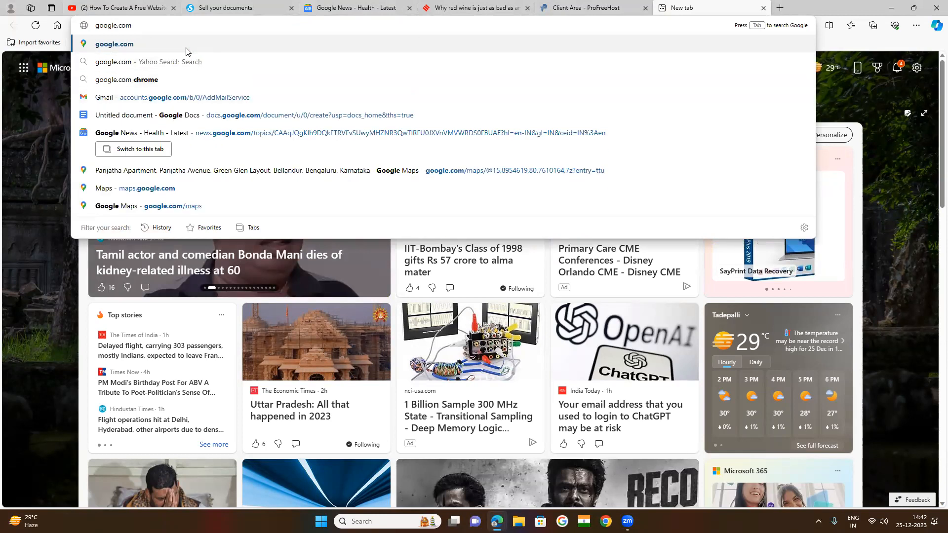
pyautogui.press('Return')
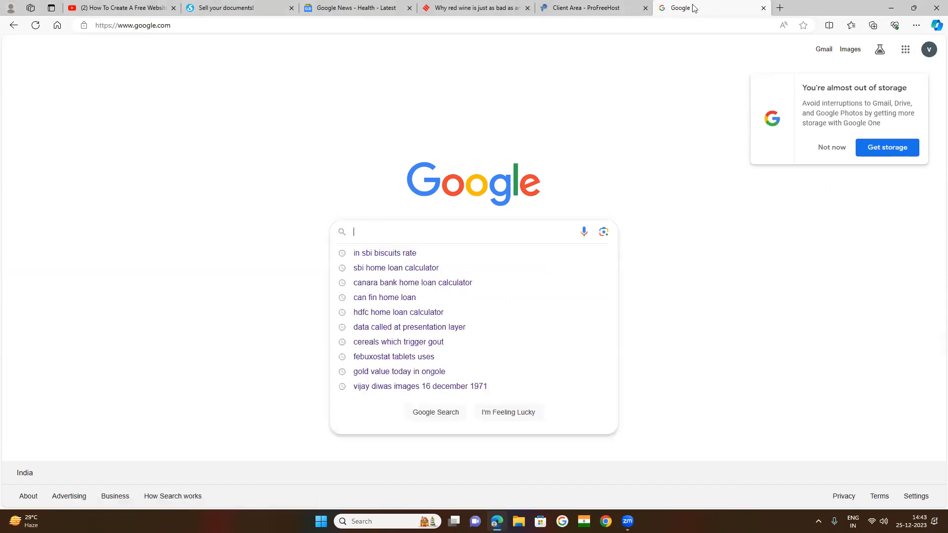
# Open the shopping site flipkart.com in another new tab.
pyautogui.hotkey('ctrl', 't')
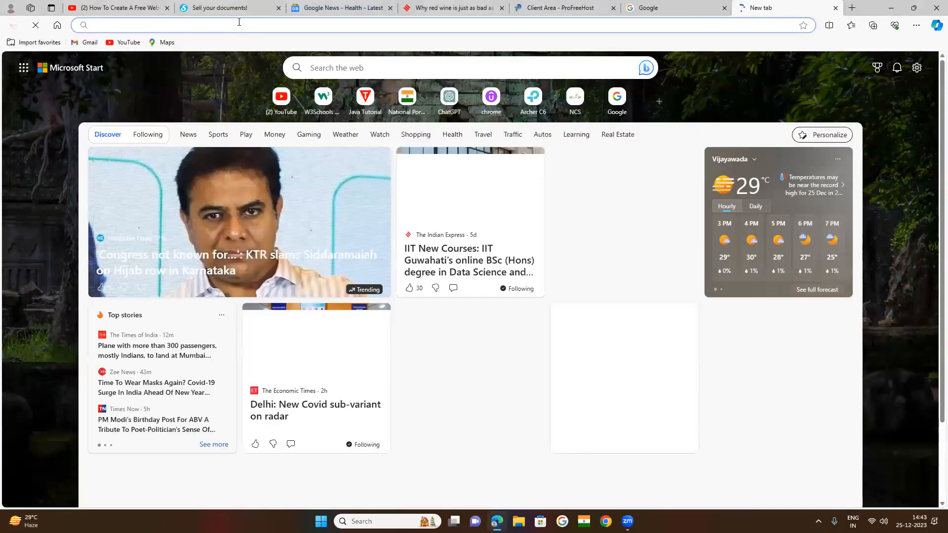
pyautogui.write('flip')
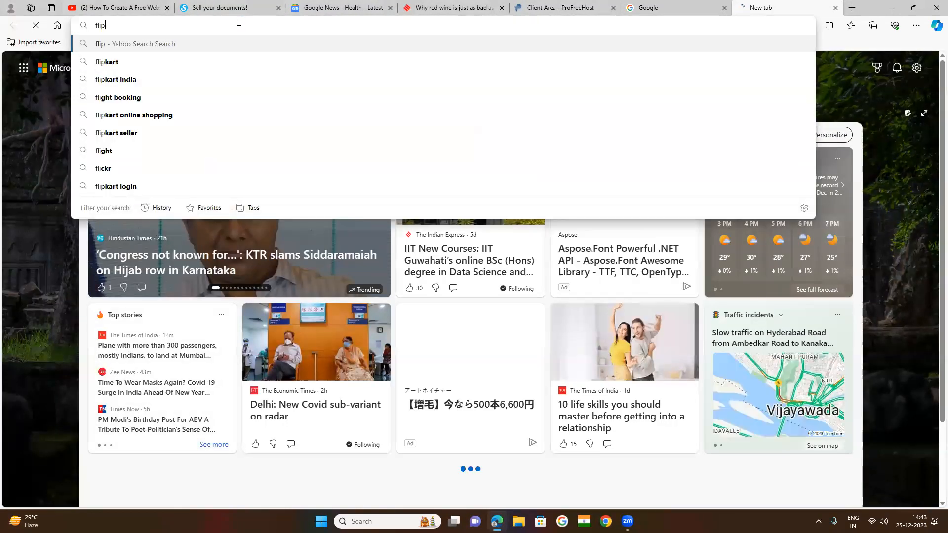
pyautogui.write('kart.c')
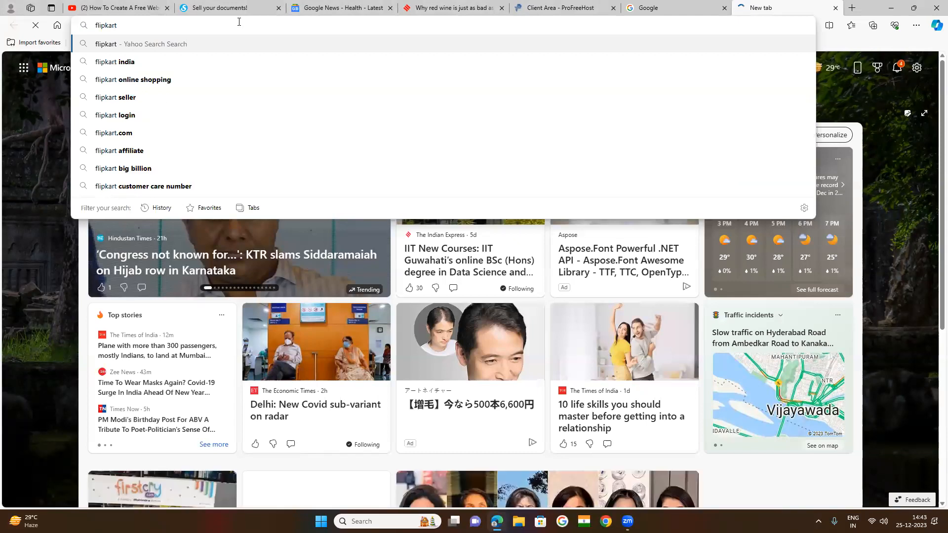
pyautogui.write('om')
pyautogui.press('Return')
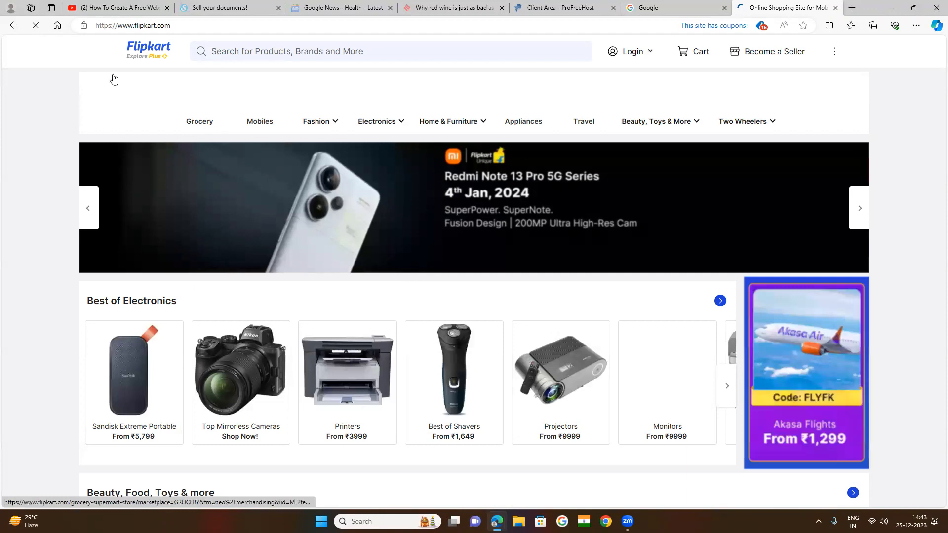
# Highlight the site's web address and dismiss the Flipkart login prompt.
pyautogui.moveTo(196, 28); pyautogui.dragTo(118, 23)
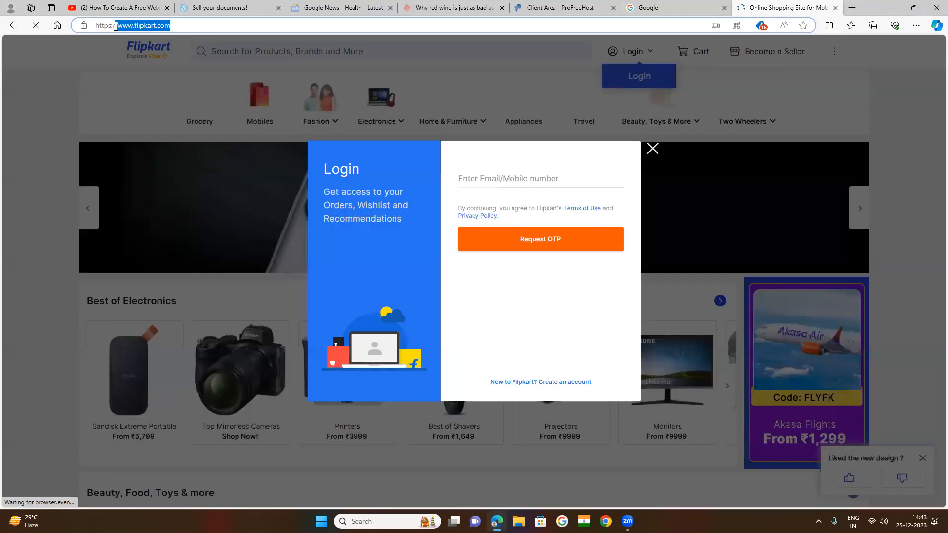
pyautogui.click(184, 27)
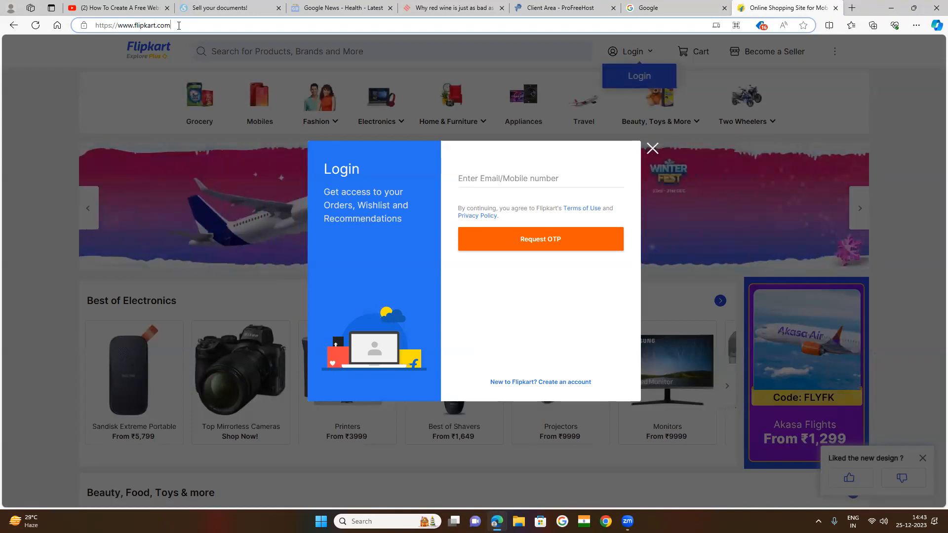
pyautogui.click(652, 148)
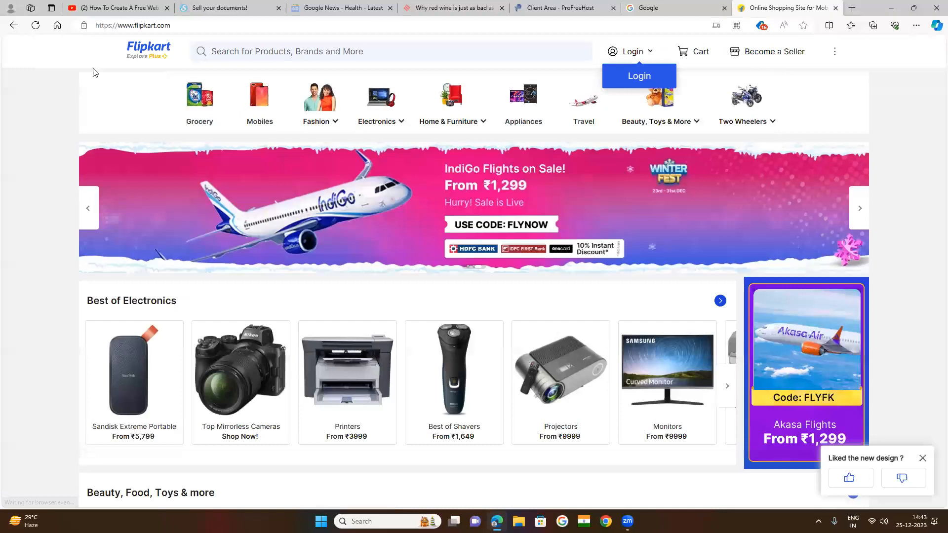
pyautogui.click(183, 23)
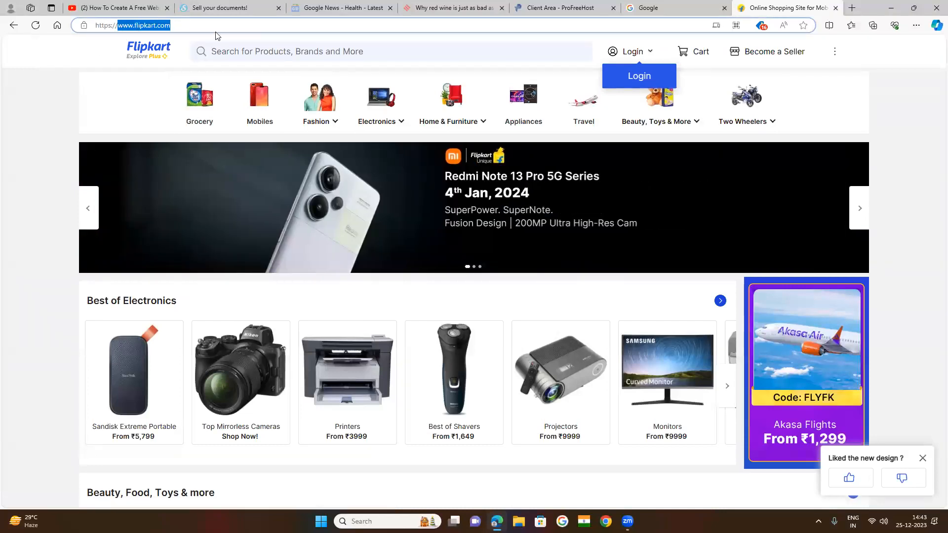
pyautogui.click(176, 25)
pyautogui.hotkey('shift', 'Left')
pyautogui.hotkey('shift', 'Left')
pyautogui.hotkey('shift', 'Left')
pyautogui.hotkey('shift', 'Left')
pyautogui.hotkey('shift', 'Left')
pyautogui.hotkey('shift', 'Left')
pyautogui.hotkey('shift', 'Left')
pyautogui.hotkey('shift', 'Left')
pyautogui.hotkey('shift', 'Left')
pyautogui.hotkey('shift', 'Left')
pyautogui.hotkey('shift', 'Left')
pyautogui.hotkey('shift', 'Left')
pyautogui.hotkey('shift', 'Left')
pyautogui.hotkey('shift', 'Left')
pyautogui.hotkey('shift', 'Left')
pyautogui.hotkey('shift', 'Left')
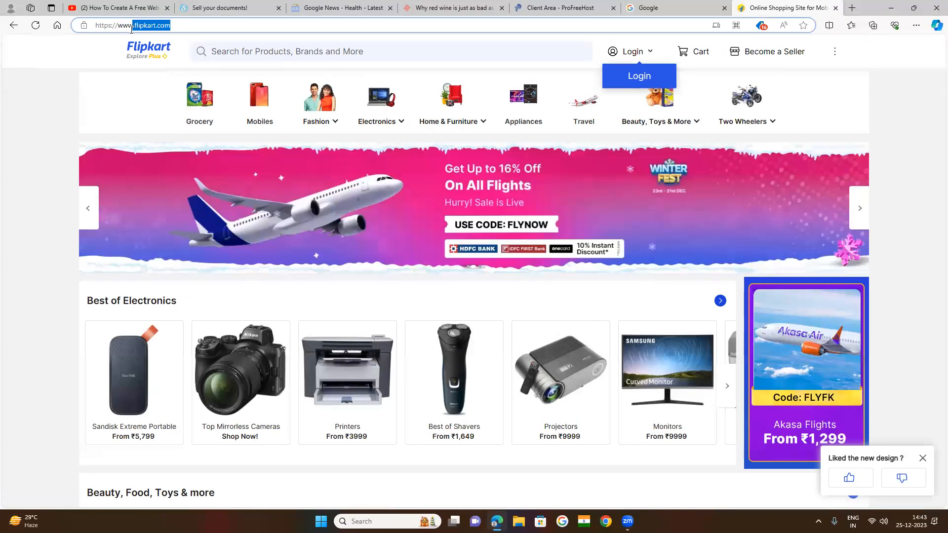
pyautogui.click(211, 22)
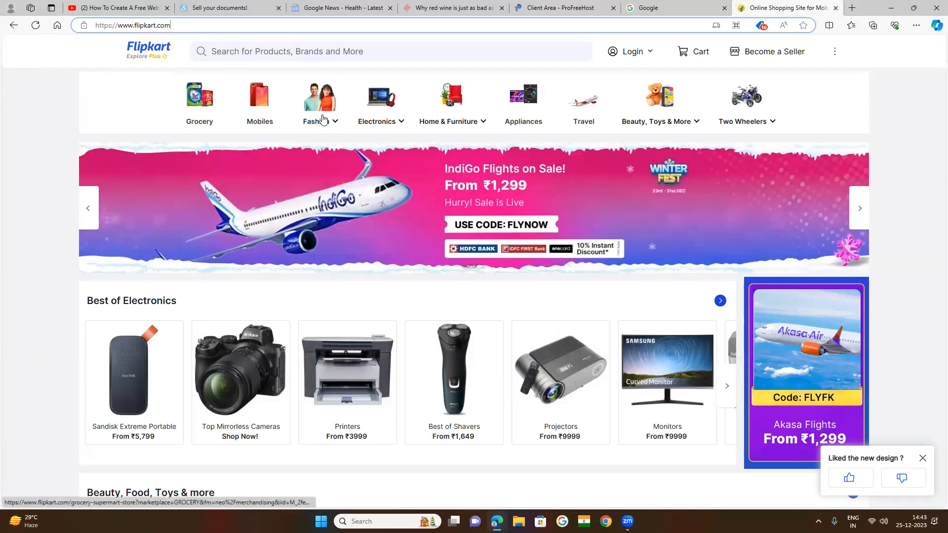
# Visit the DSLR & Mirrorless camera listing, and return to the Flipkart home page to highlight its domain name.
pyautogui.moveTo(744, 105)
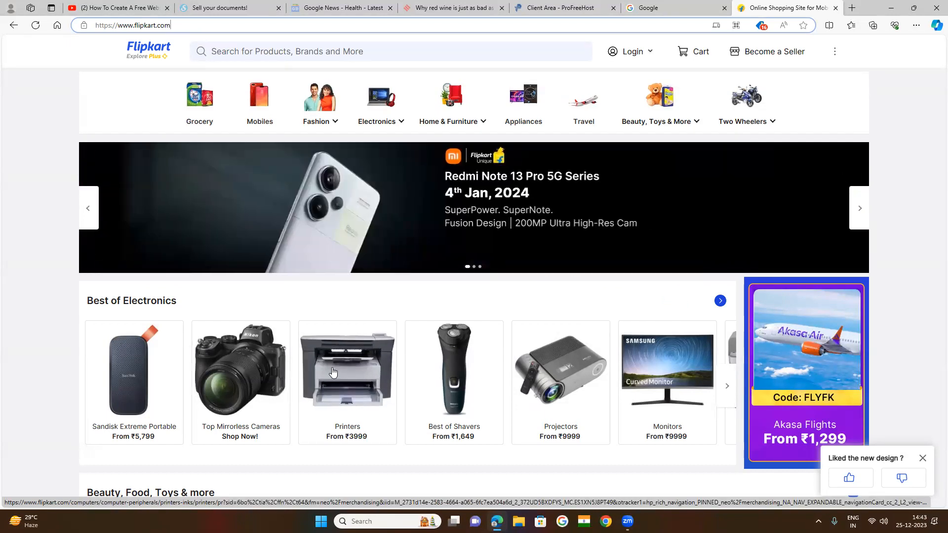
pyautogui.click(380, 106)
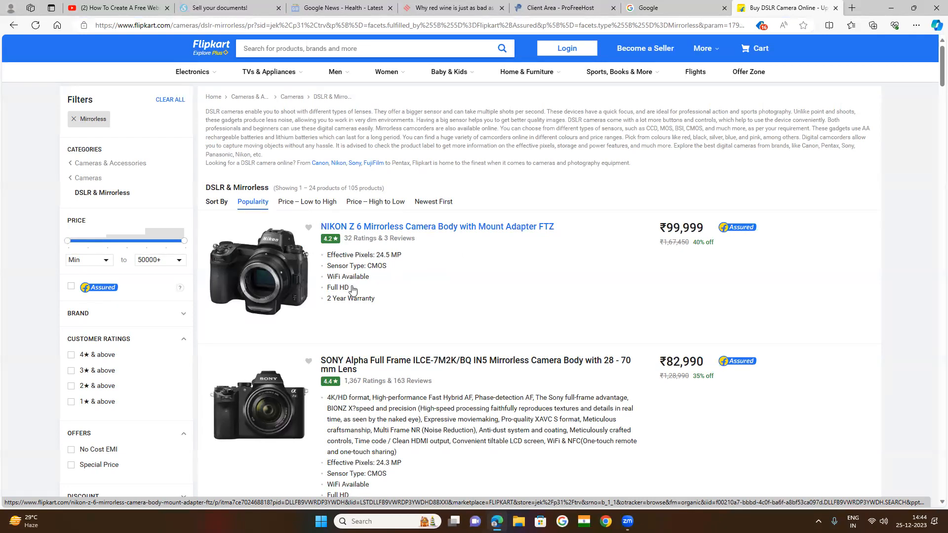
pyautogui.click(13, 26)
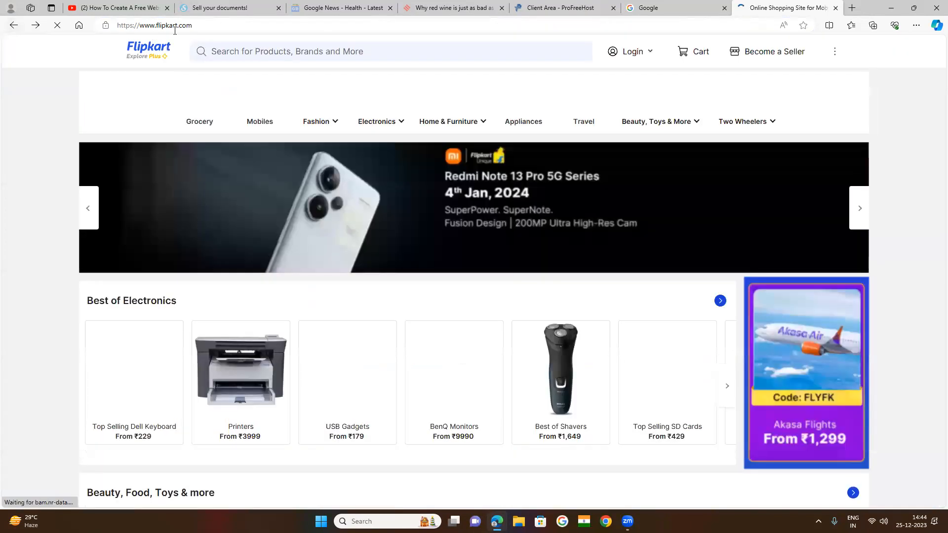
pyautogui.moveTo(192, 26); pyautogui.dragTo(140, 25)
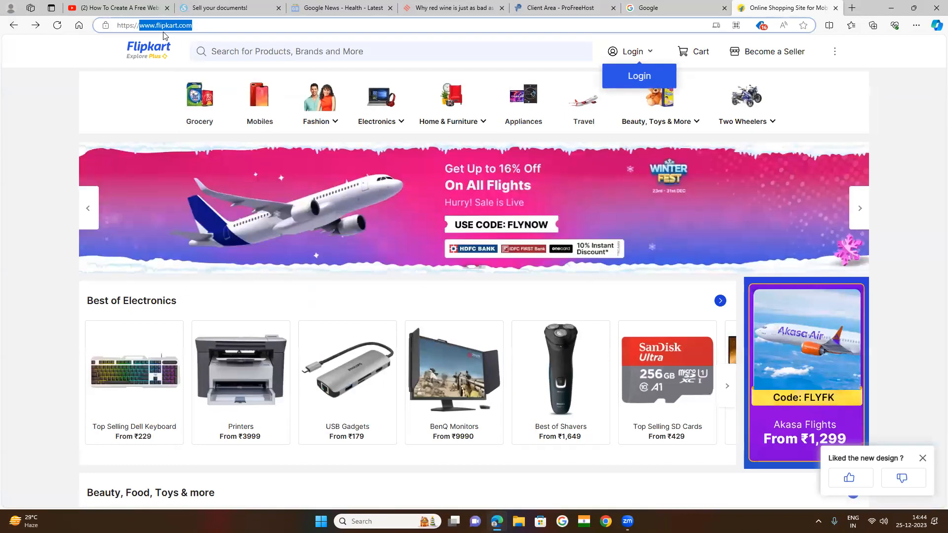
pyautogui.click(191, 26)
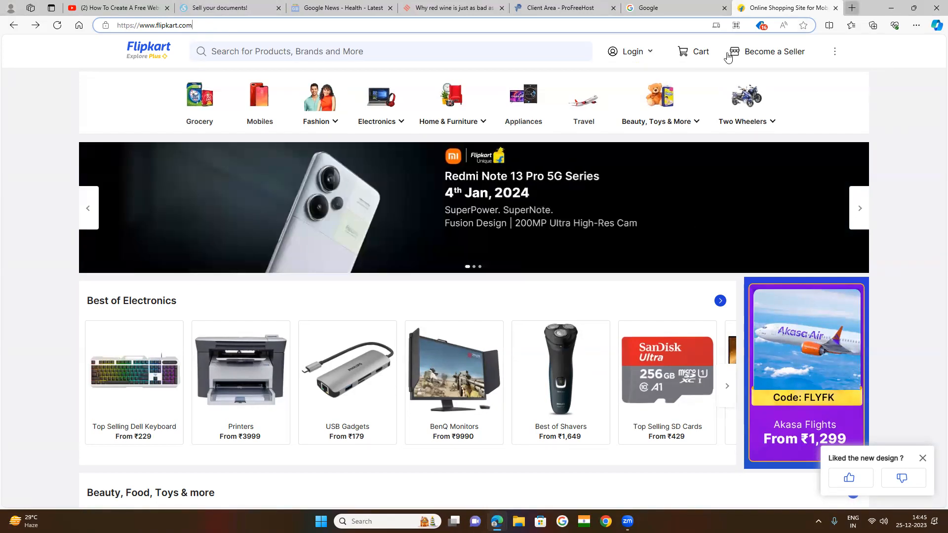
# Open the profreehost.com home page in a new tab, leaving out the suggested login path.
pyautogui.hotkey('ctrl', 't')
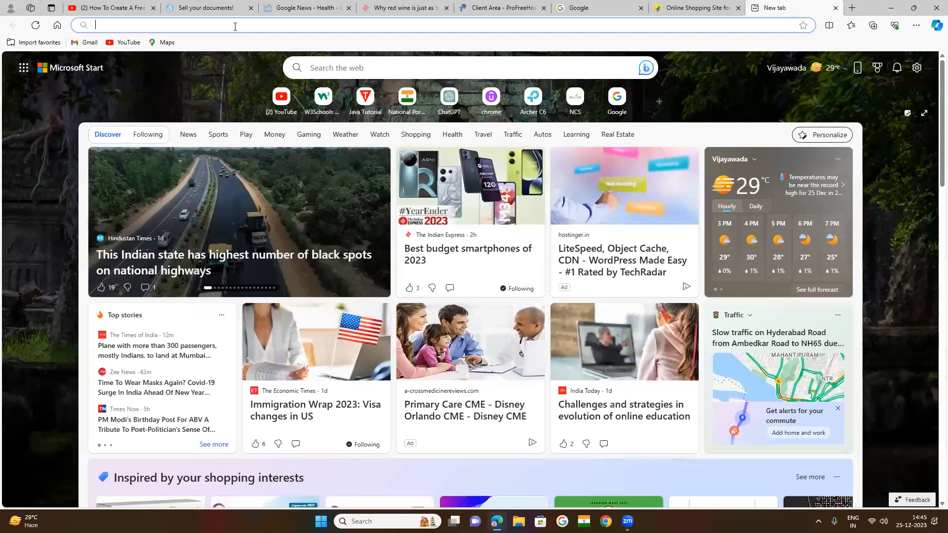
pyautogui.write('fr')
pyautogui.press('BackSpace')
pyautogui.press('BackSpace')
pyautogui.press('BackSpace')
pyautogui.write('profe')
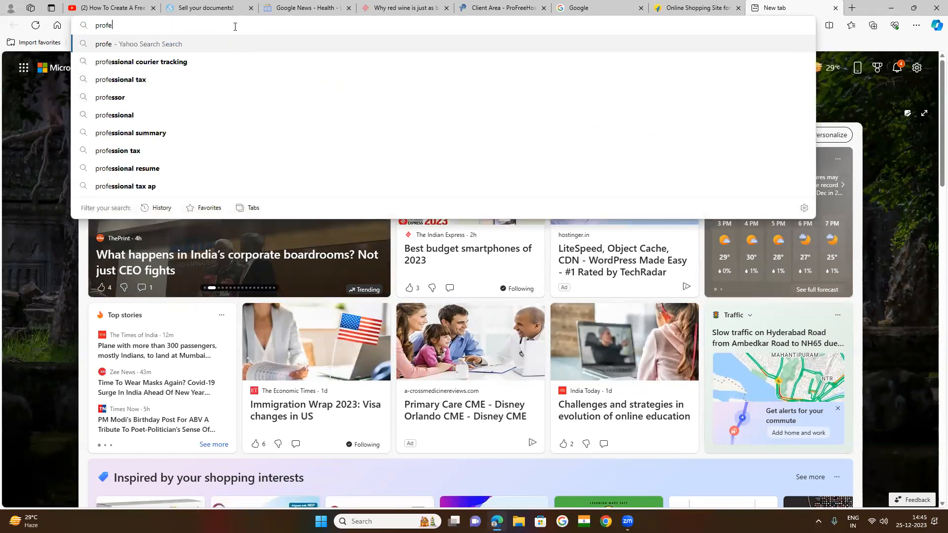
pyautogui.press('BackSpace')
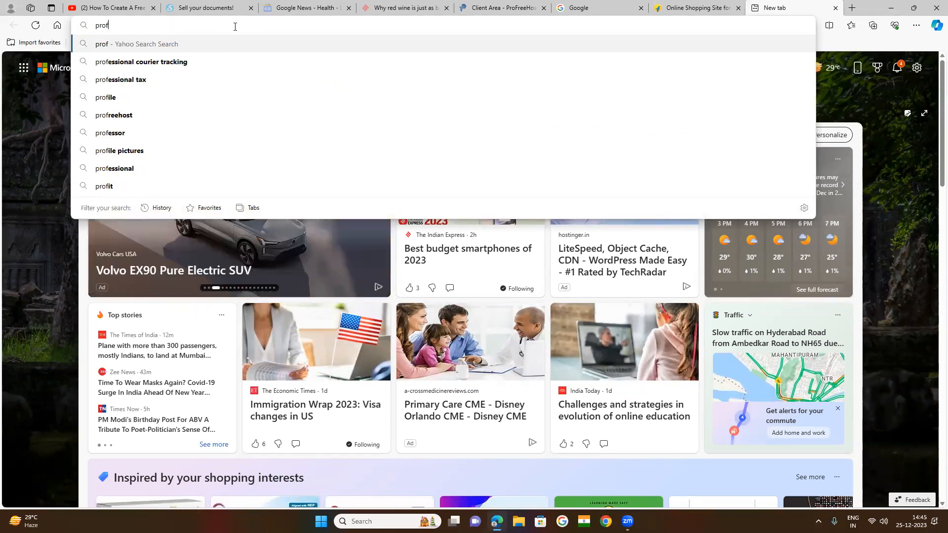
pyautogui.write('r')
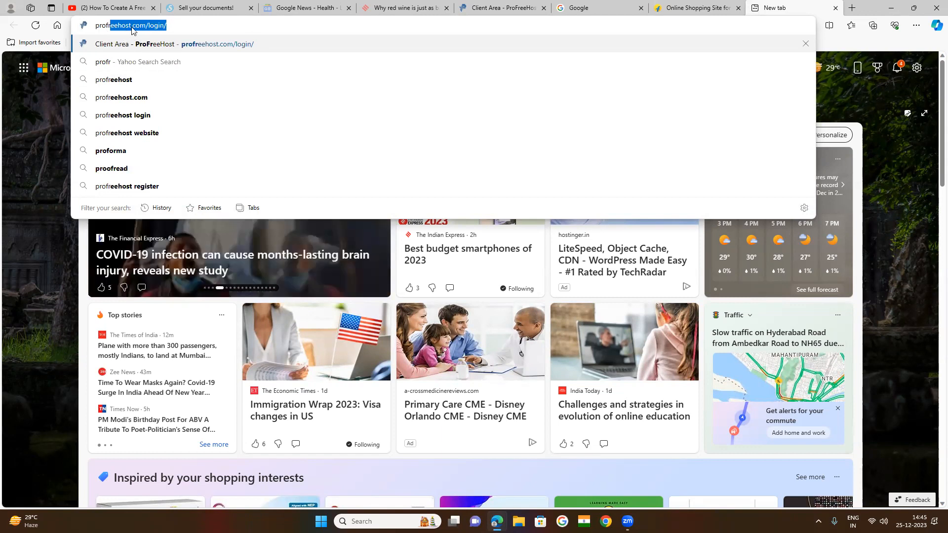
pyautogui.click(185, 26)
pyautogui.press('BackSpace')
pyautogui.press('BackSpace')
pyautogui.press('BackSpace')
pyautogui.press('BackSpace')
pyautogui.press('BackSpace')
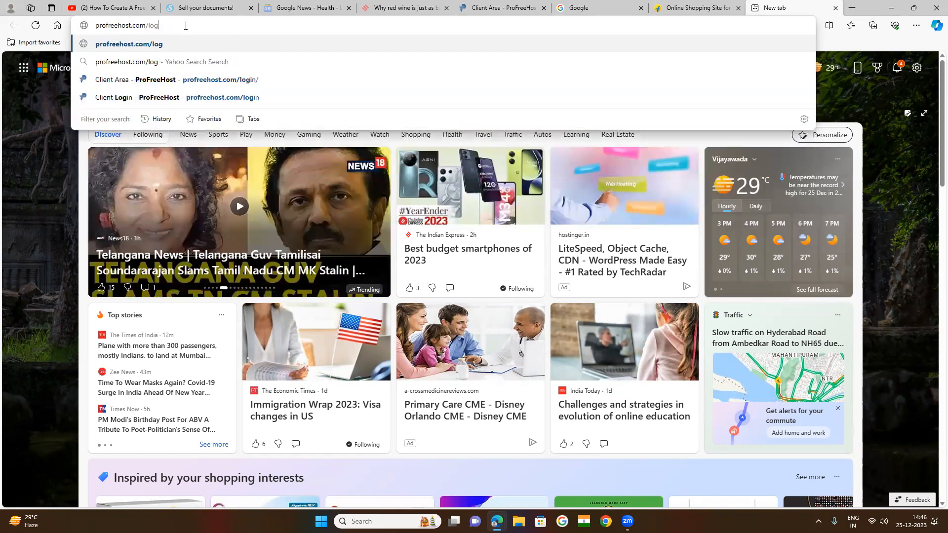
pyautogui.press('BackSpace')
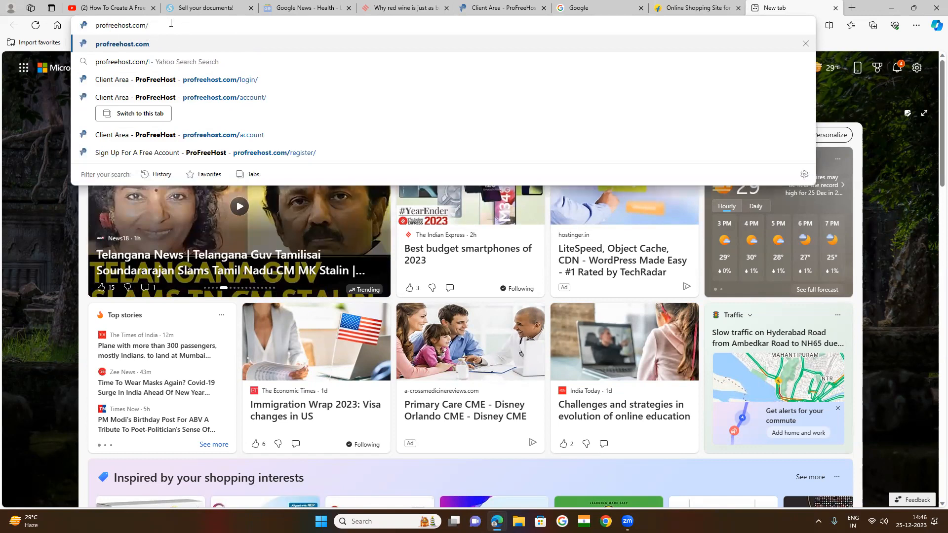
pyautogui.press('BackSpace')
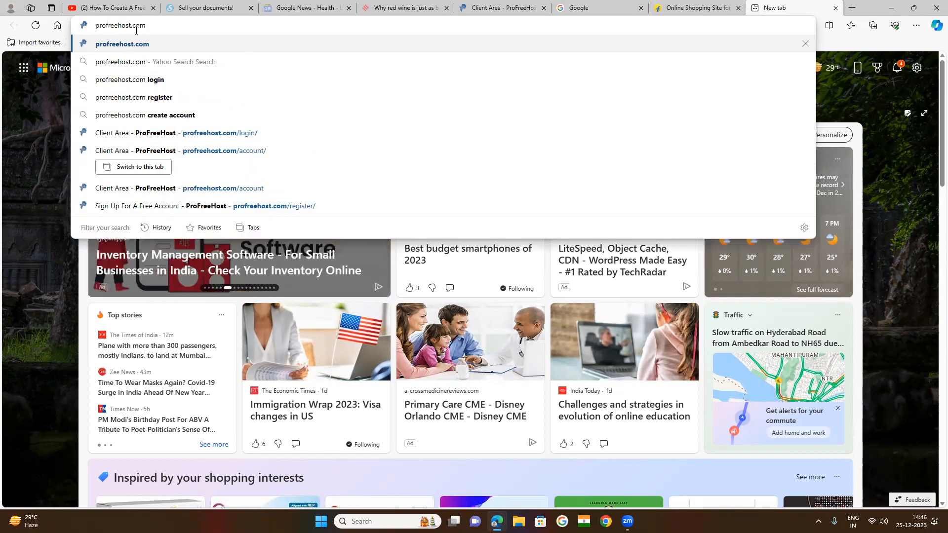
pyautogui.press('Return')
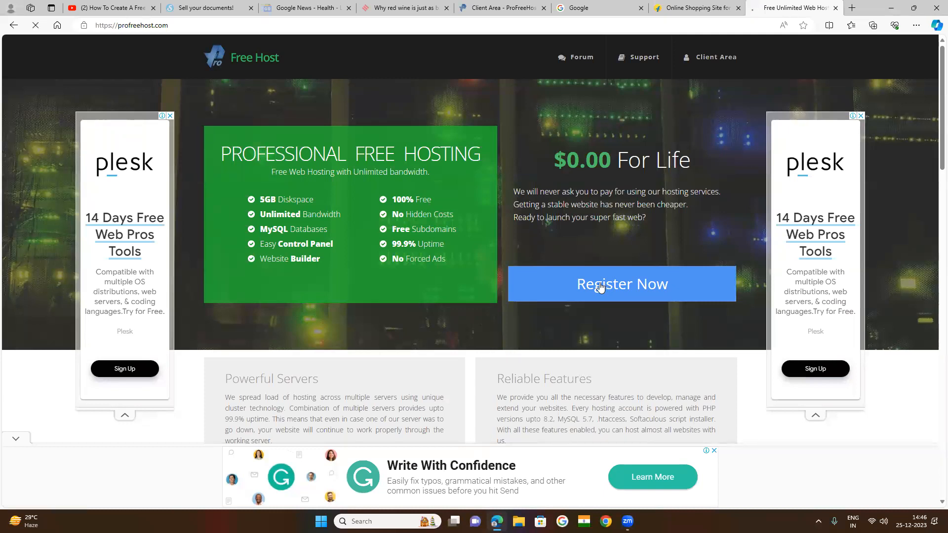
# Follow ProFreeHost's Register Now option and look over the list of hosting accounts.
pyautogui.click(600, 287)
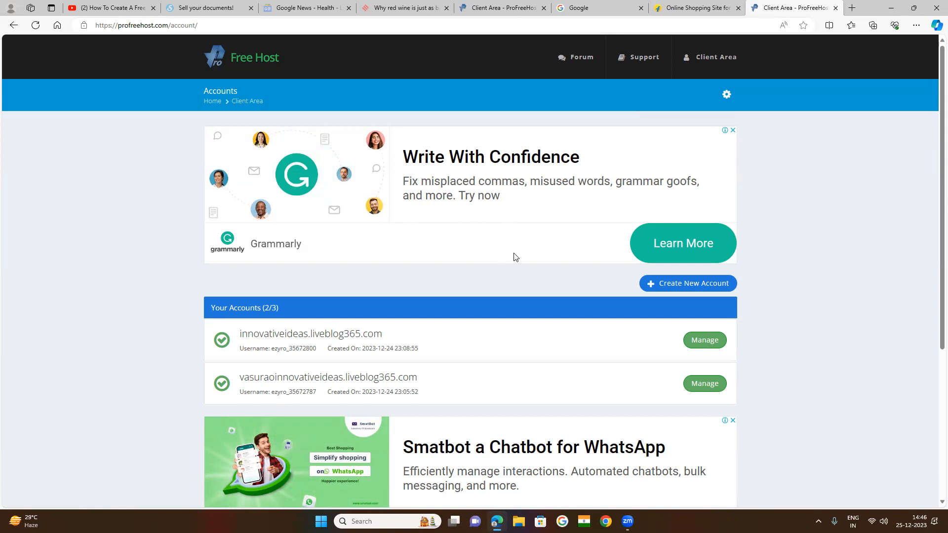
pyautogui.scroll(-3, 514, 256)
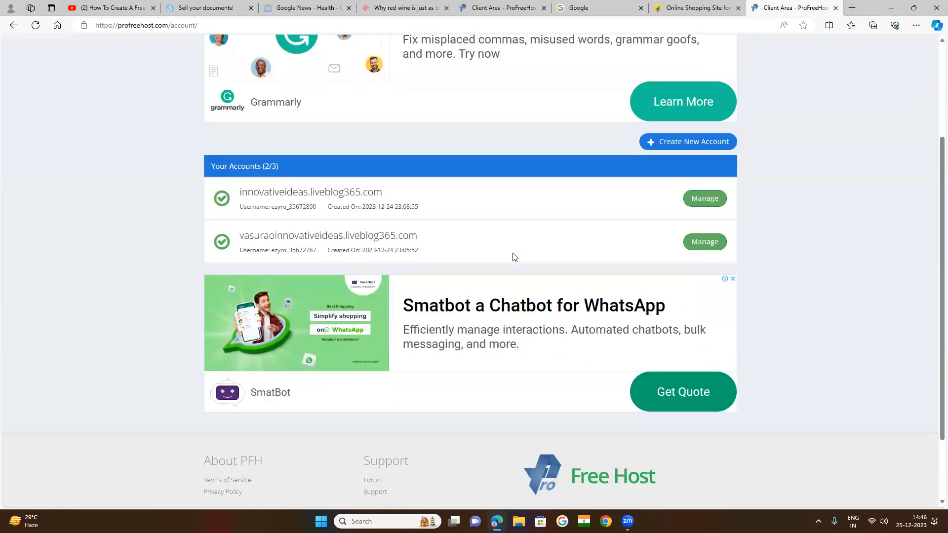
pyautogui.scroll(1, 514, 257)
pyautogui.scroll(2, 496, 226)
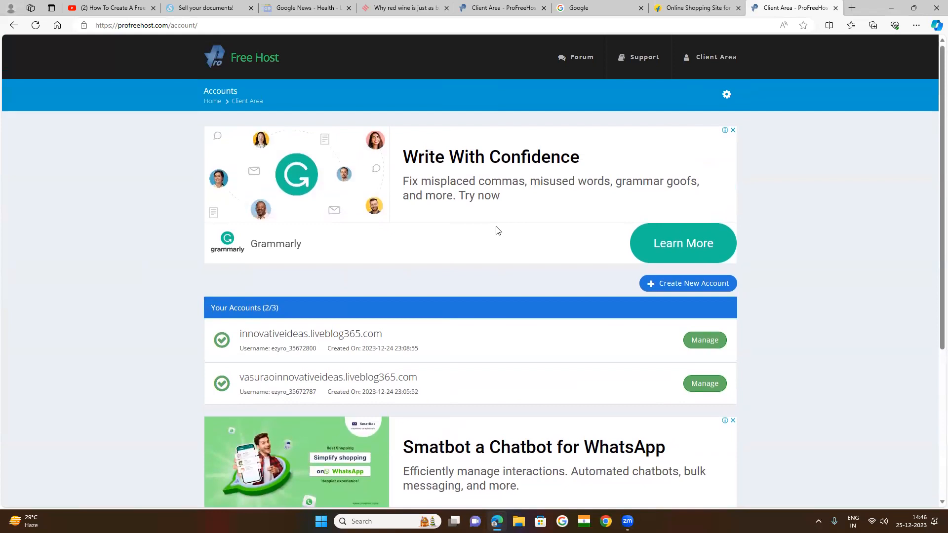
pyautogui.scroll(-5, 488, 260)
pyautogui.scroll(5, 491, 265)
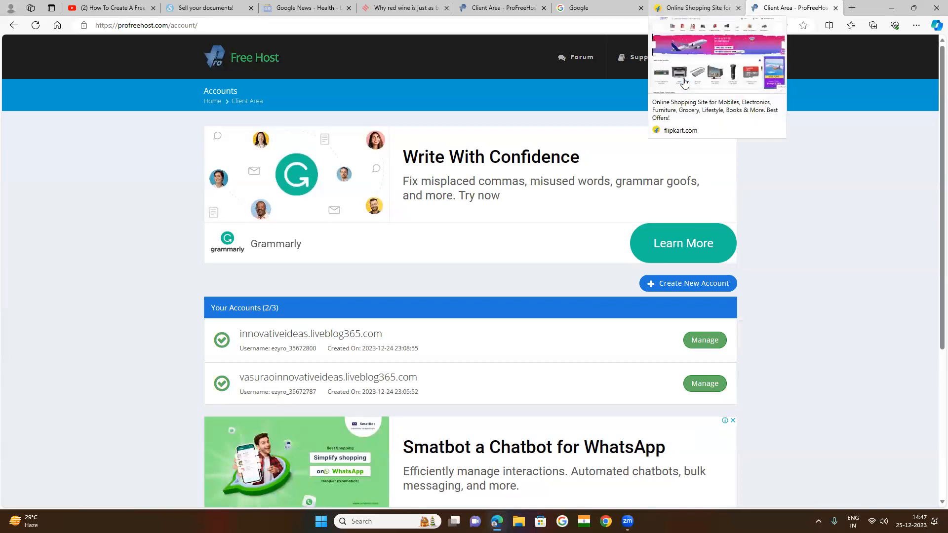
# Dismiss the ad in the earlier ProFreeHost client area tab and return to the accounts list in the newer one.
pyautogui.click(499, 8)
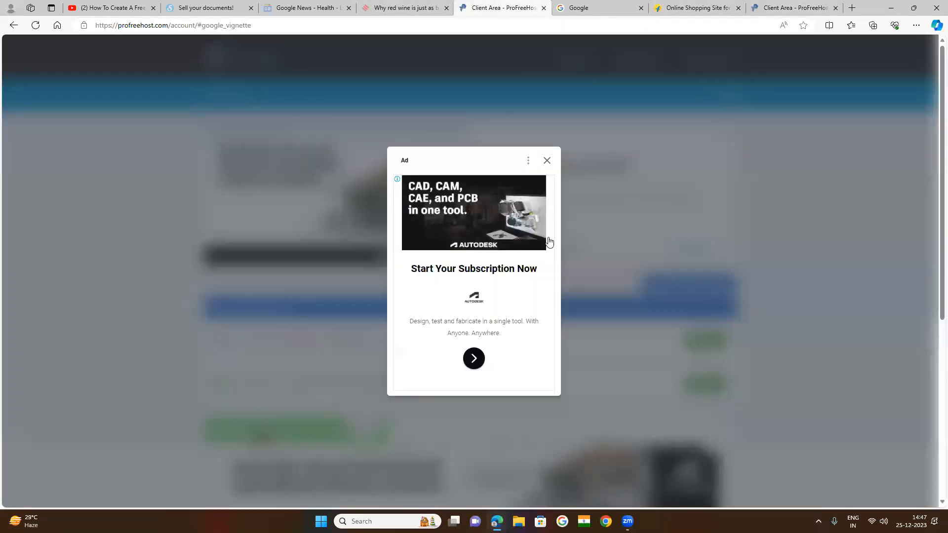
pyautogui.click(547, 160)
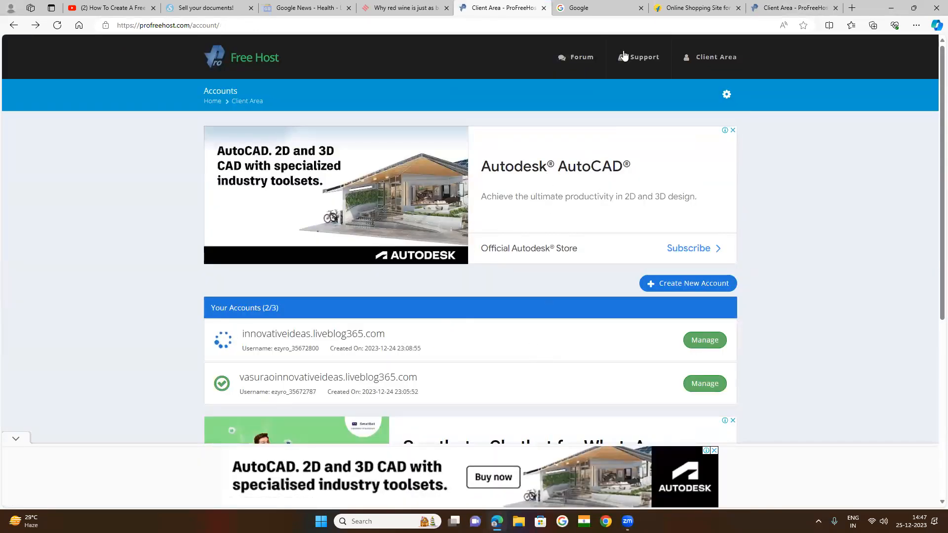
pyautogui.click(790, 9)
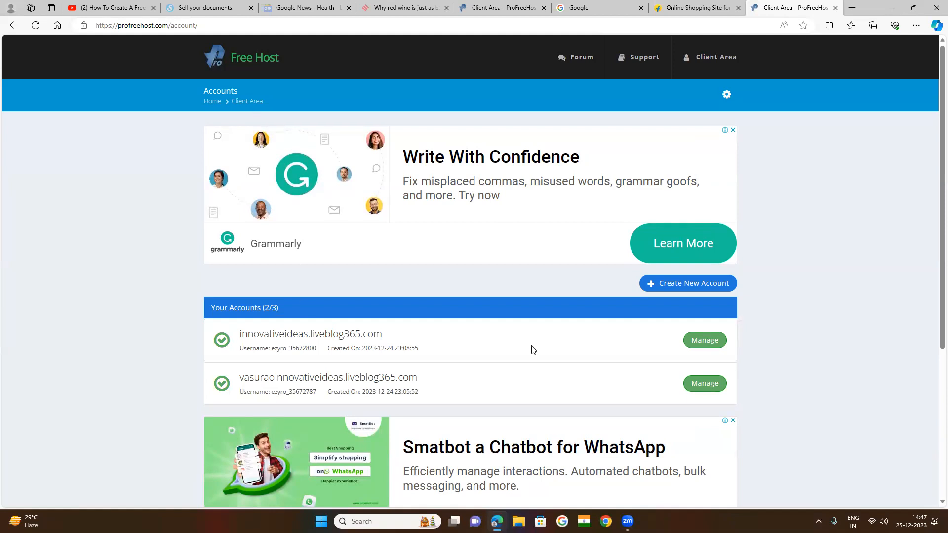
pyautogui.scroll(-3, 556, 349)
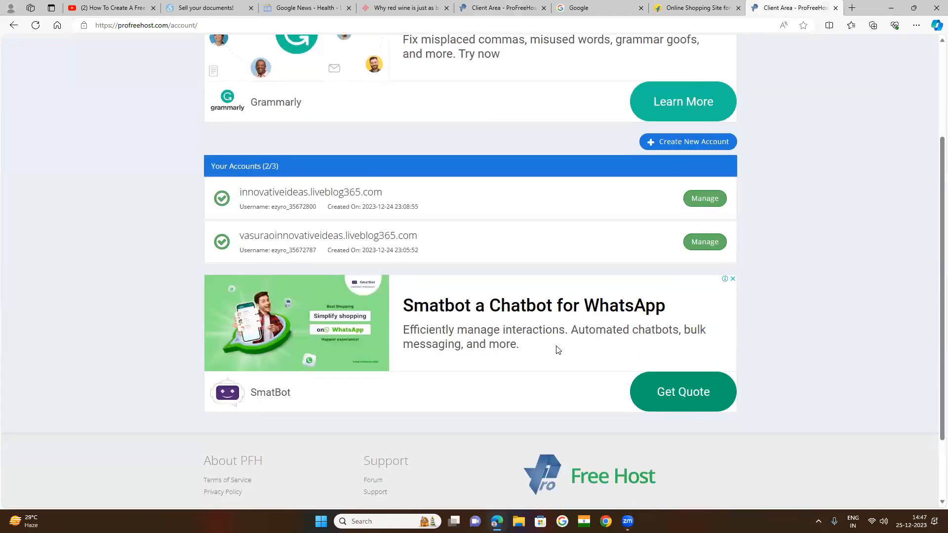
# Start creating a new hosting account and look over the Create New Website form.
pyautogui.scroll(3, 556, 350)
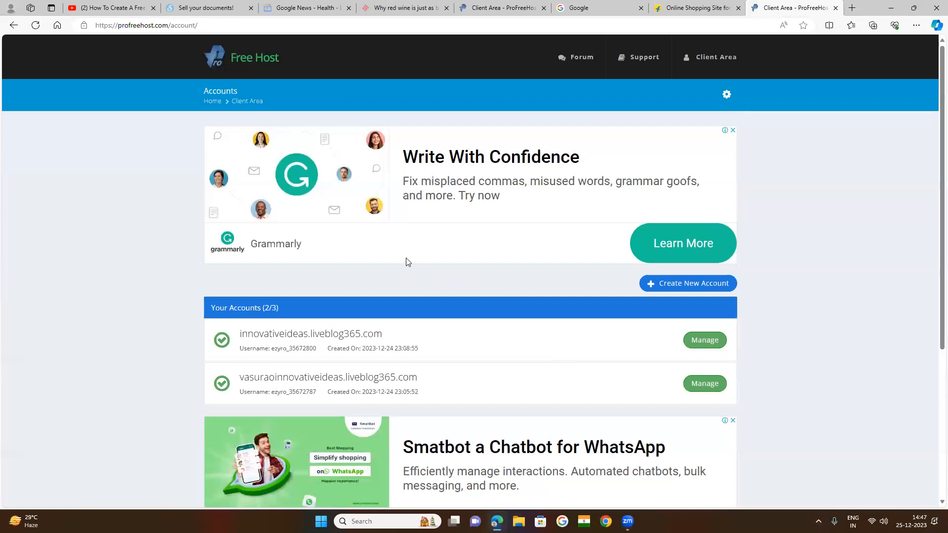
pyautogui.click(665, 288)
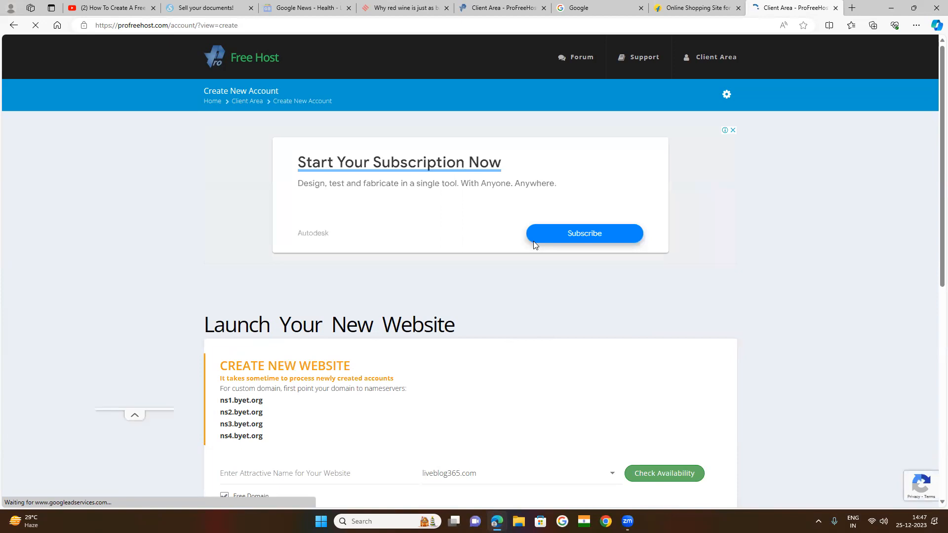
pyautogui.scroll(-4, 567, 298)
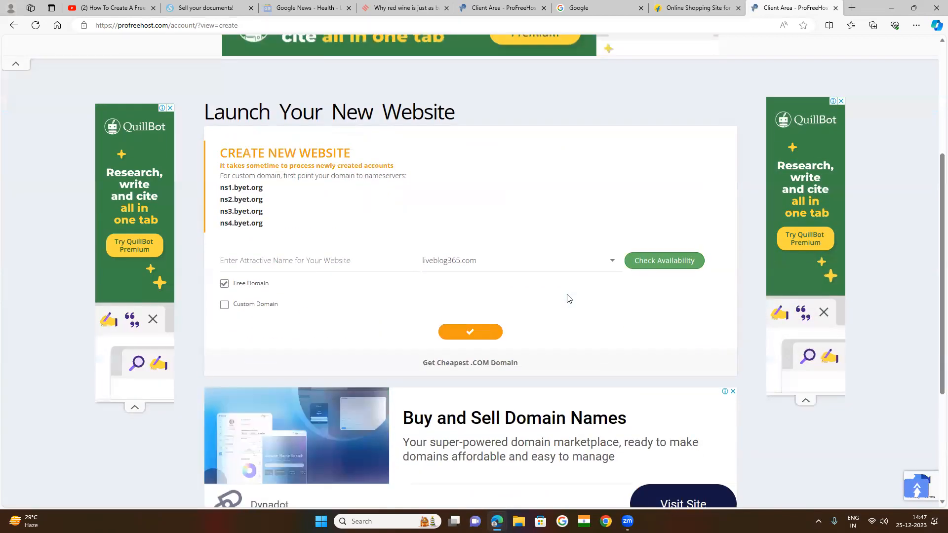
pyautogui.scroll(4, 542, 288)
pyautogui.scroll(1, 564, 274)
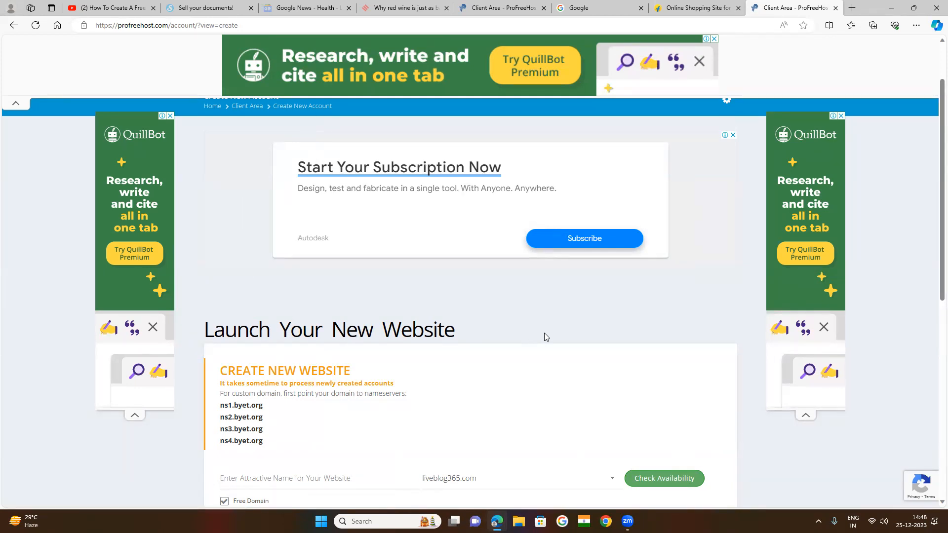
pyautogui.scroll(-1, 544, 333)
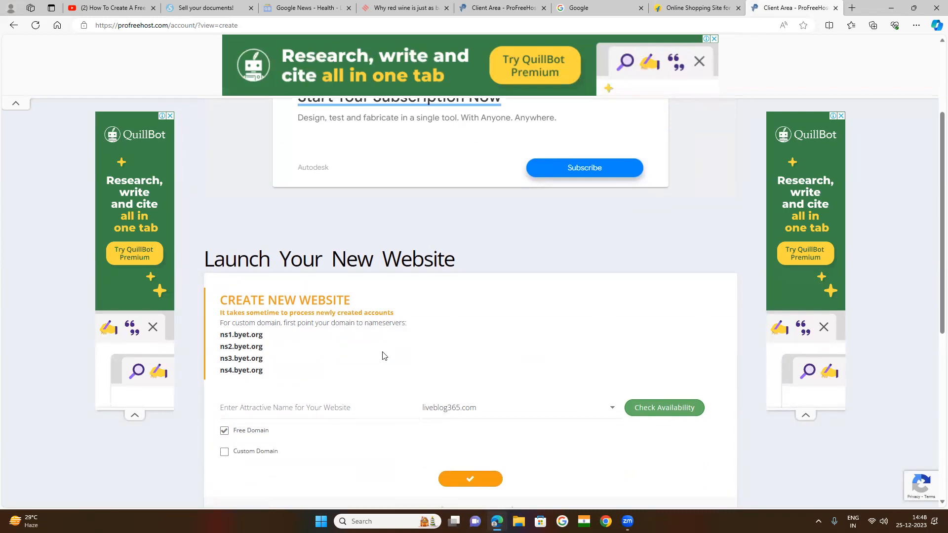
# Check the availability of the free website name ideastech under liveblog365.com and highlight the availability result.
pyautogui.click(283, 408)
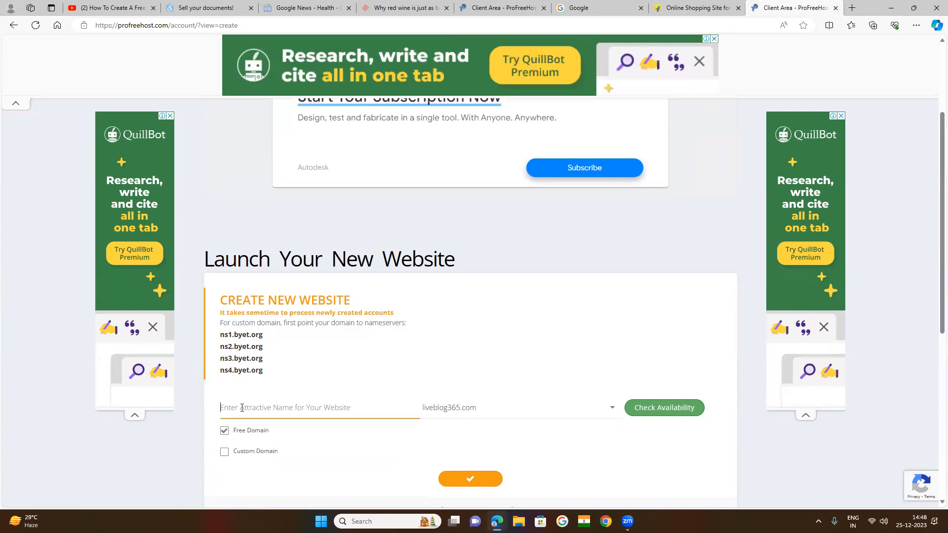
pyautogui.write('ideas')
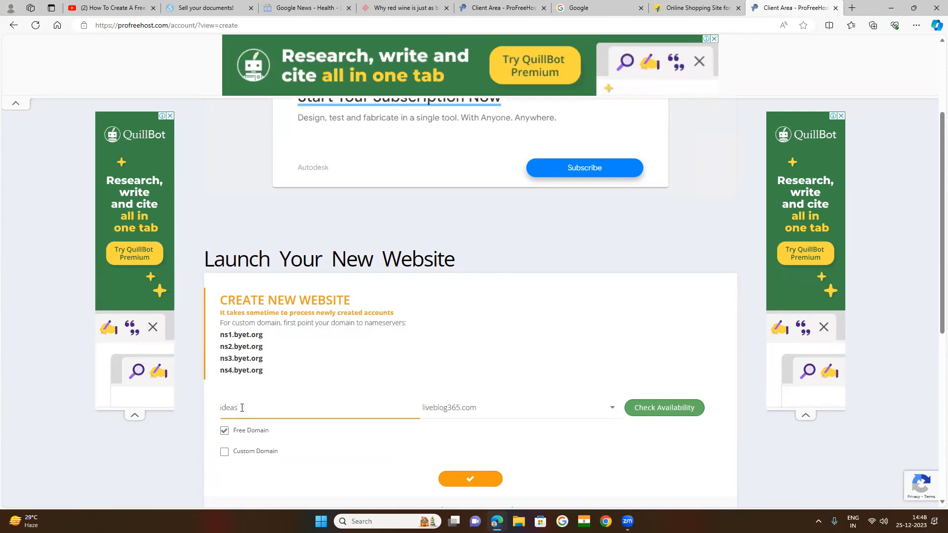
pyautogui.write('tech')
pyautogui.click(654, 409)
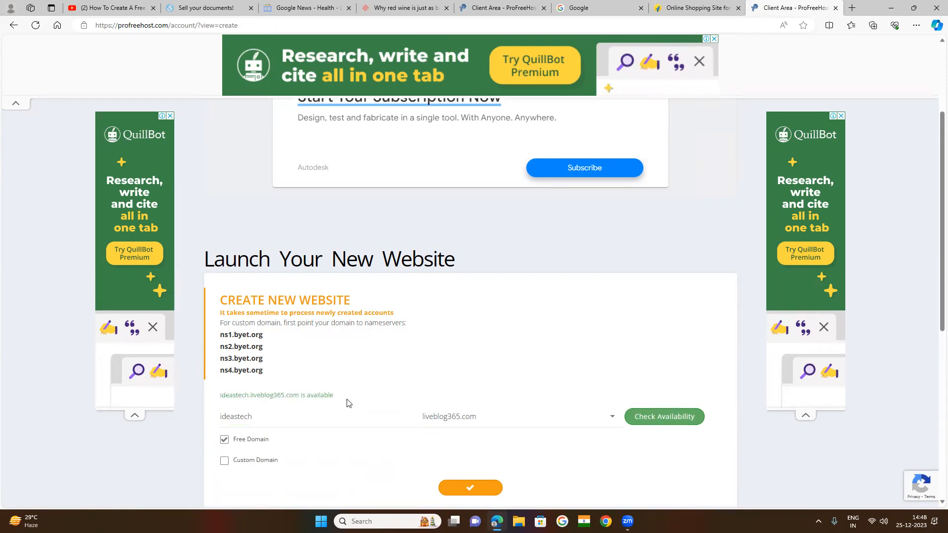
pyautogui.moveTo(335, 395); pyautogui.dragTo(221, 396)
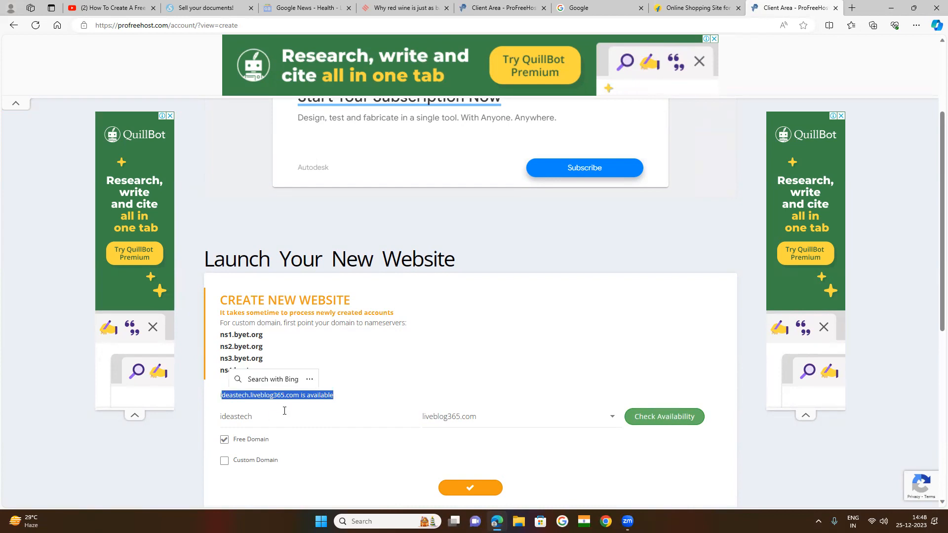
pyautogui.click(284, 411)
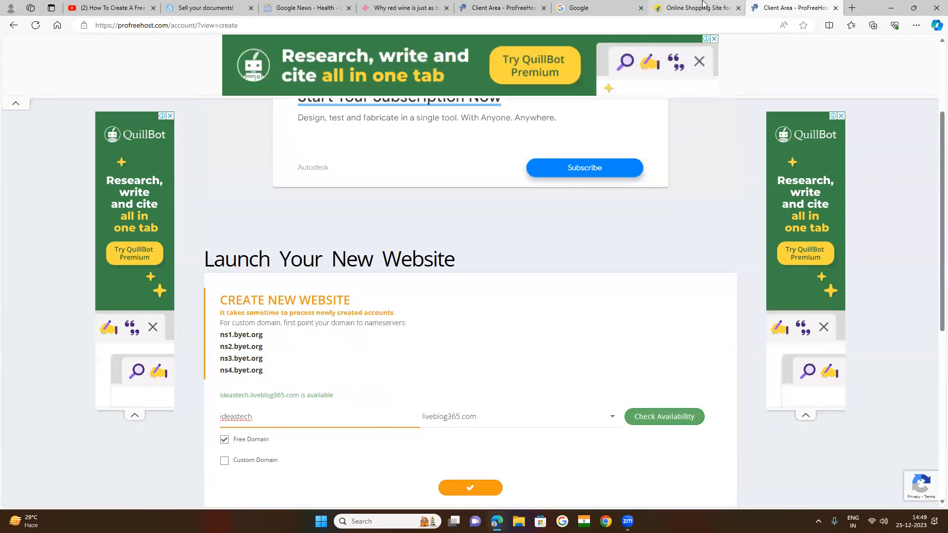
# Return to the earlier ProFreeHost accounts list, manage the second hosting account and open its Control Panel.
pyautogui.click(474, 7)
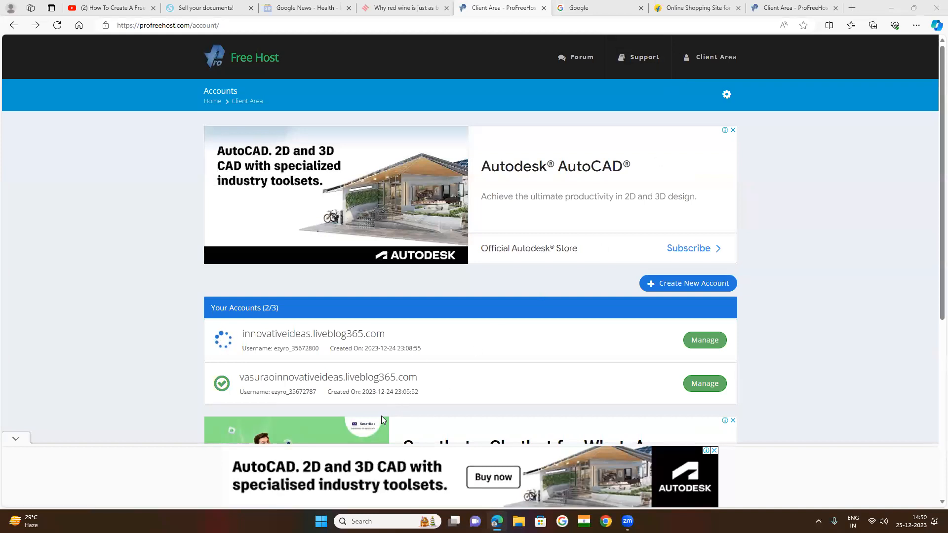
pyautogui.click(704, 382)
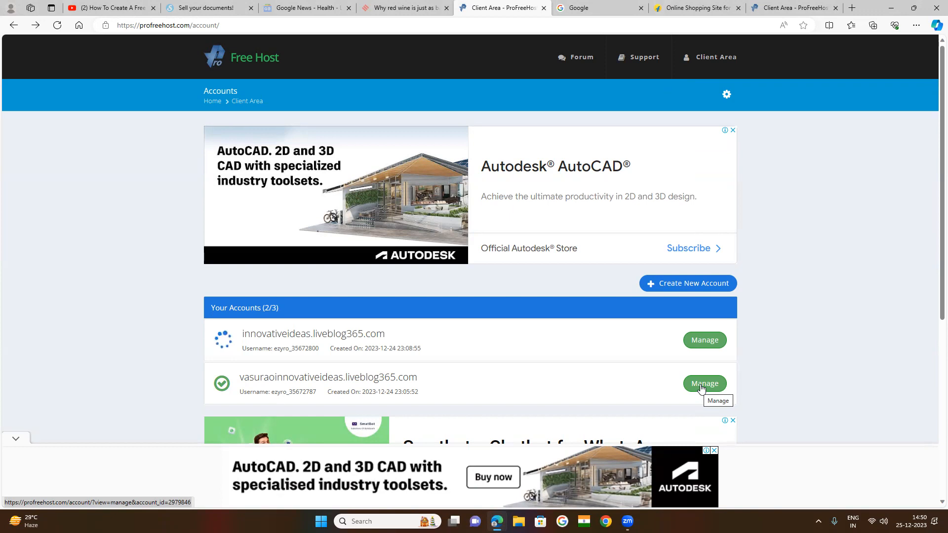
pyautogui.click(701, 388)
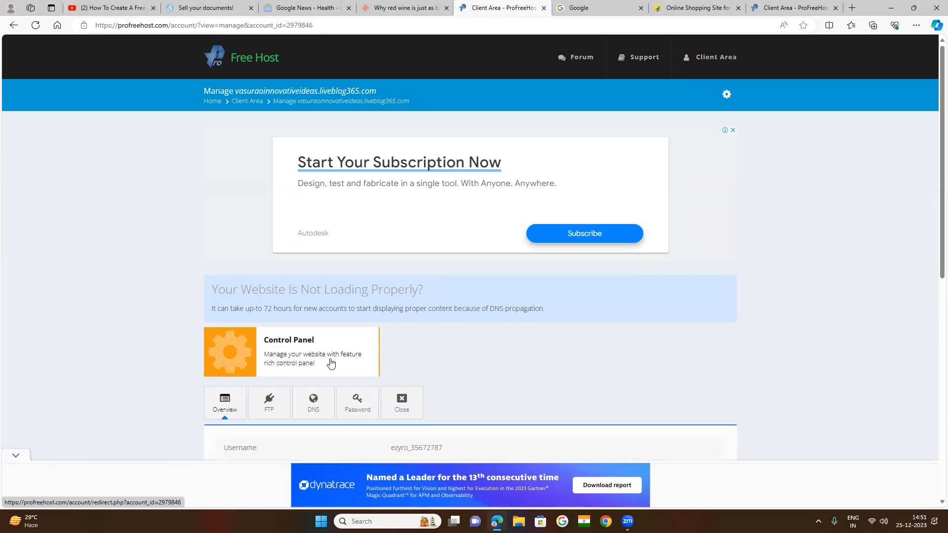
pyautogui.click(248, 348)
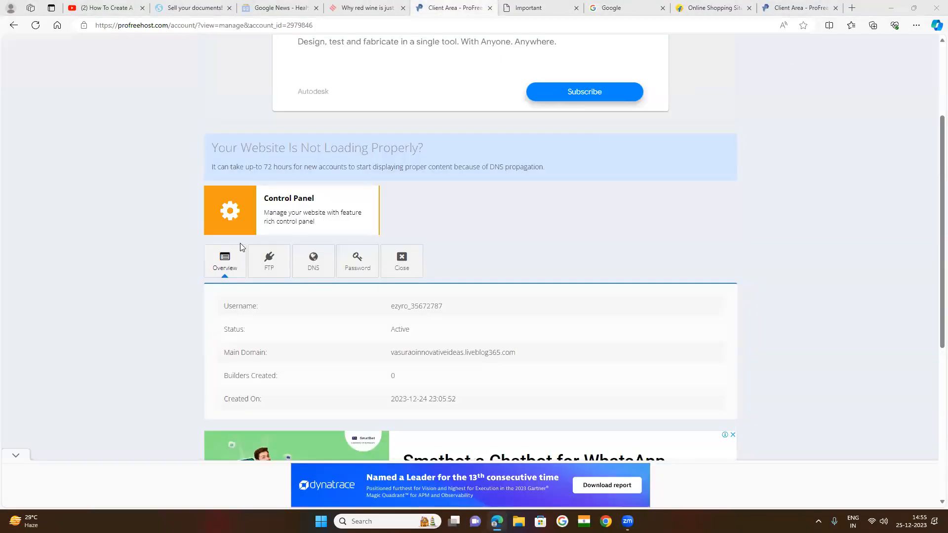
pyautogui.click(237, 216)
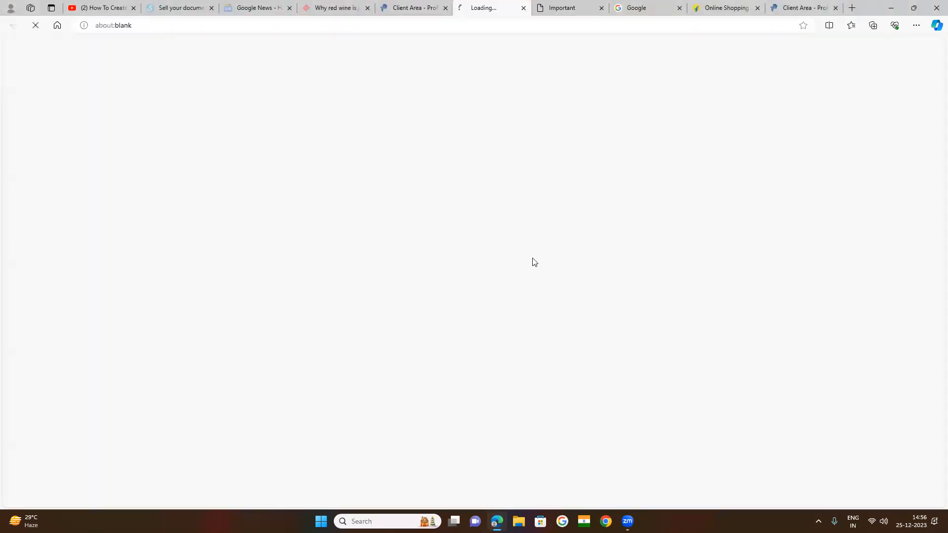
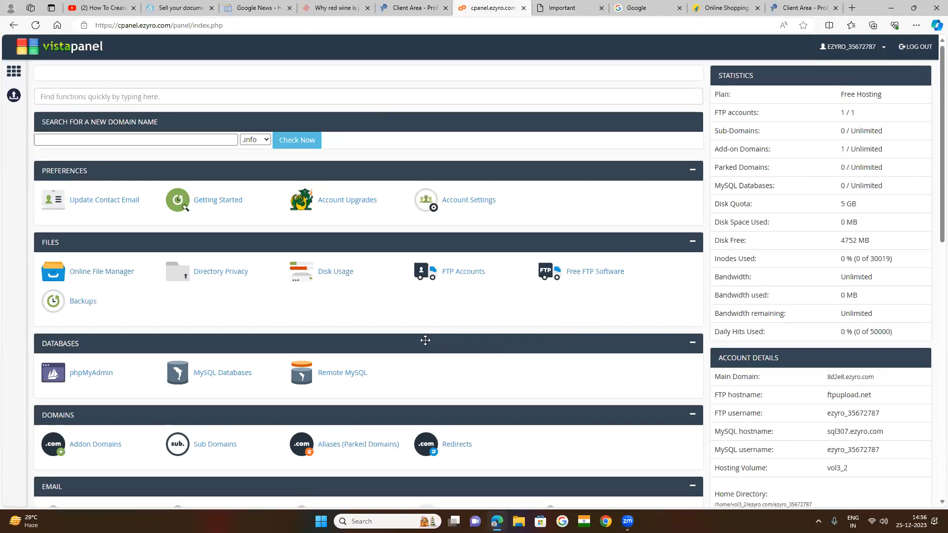
# Look through the hosting control panel's sections, from Preferences and Files down to Software, Advanced and Support.
pyautogui.scroll(-4, 444, 376)
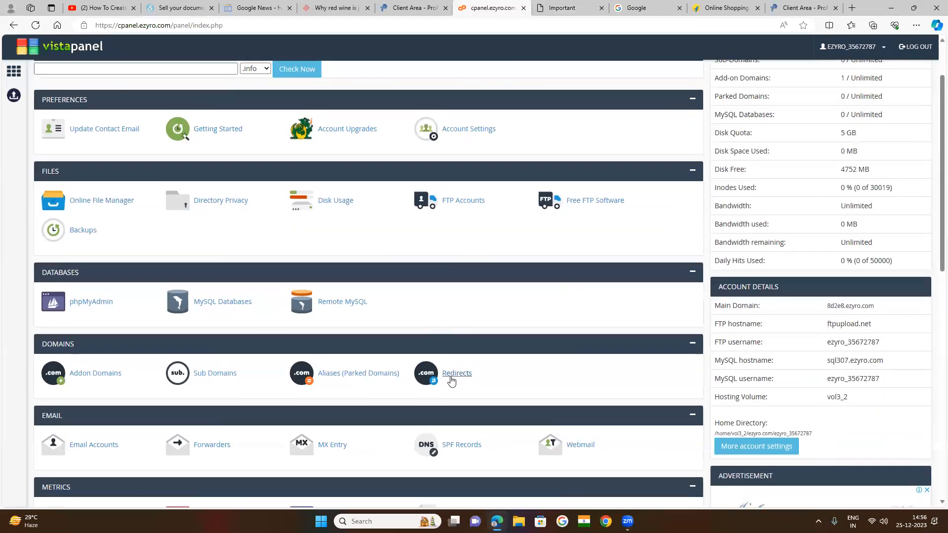
pyautogui.scroll(-5, 526, 384)
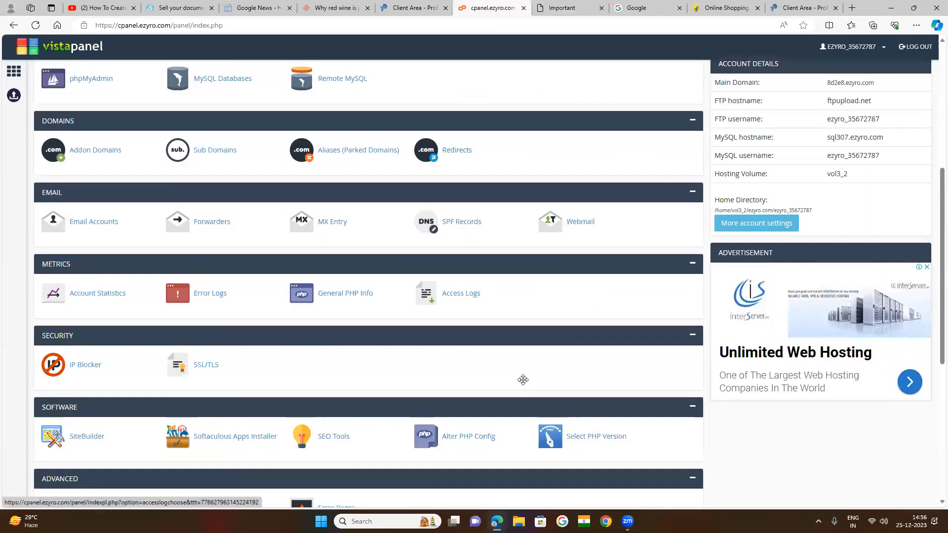
pyautogui.scroll(-4, 525, 384)
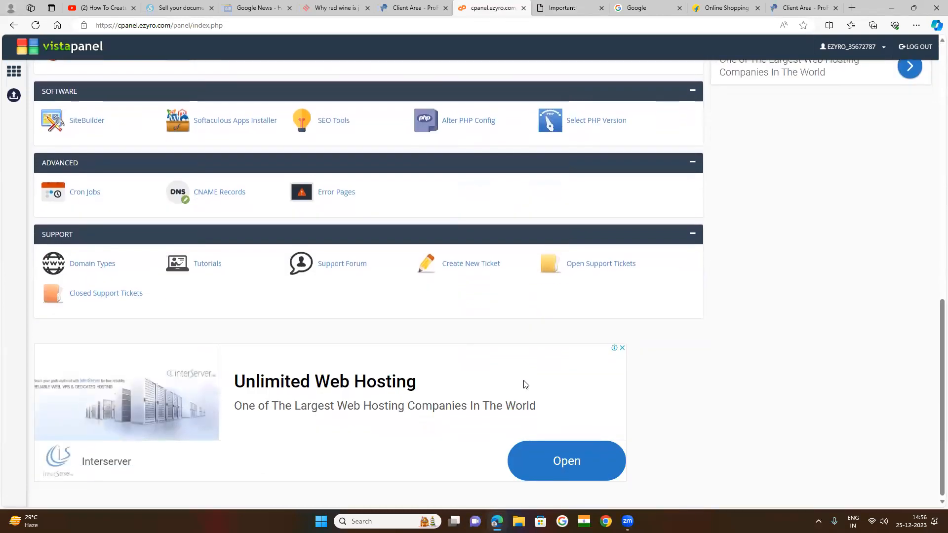
pyautogui.scroll(3, 366, 296)
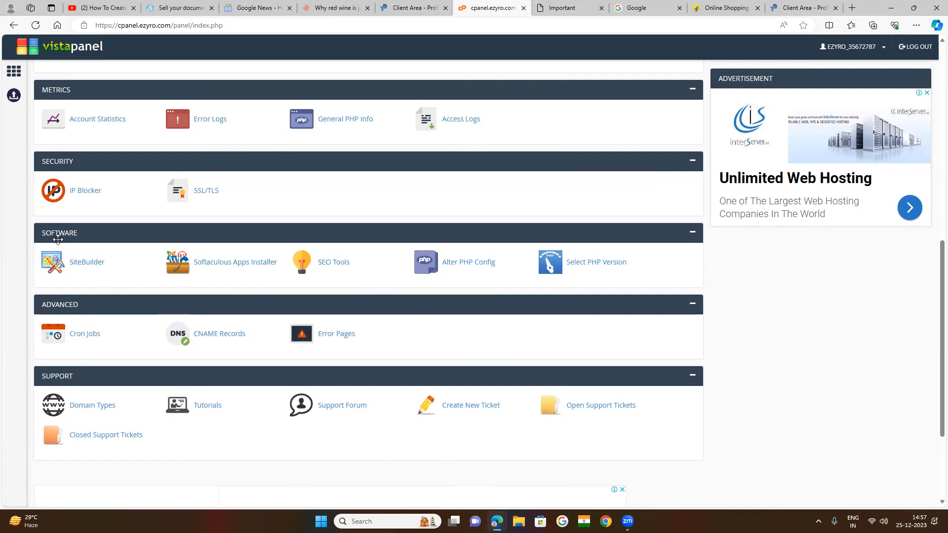
pyautogui.scroll(4, 101, 272)
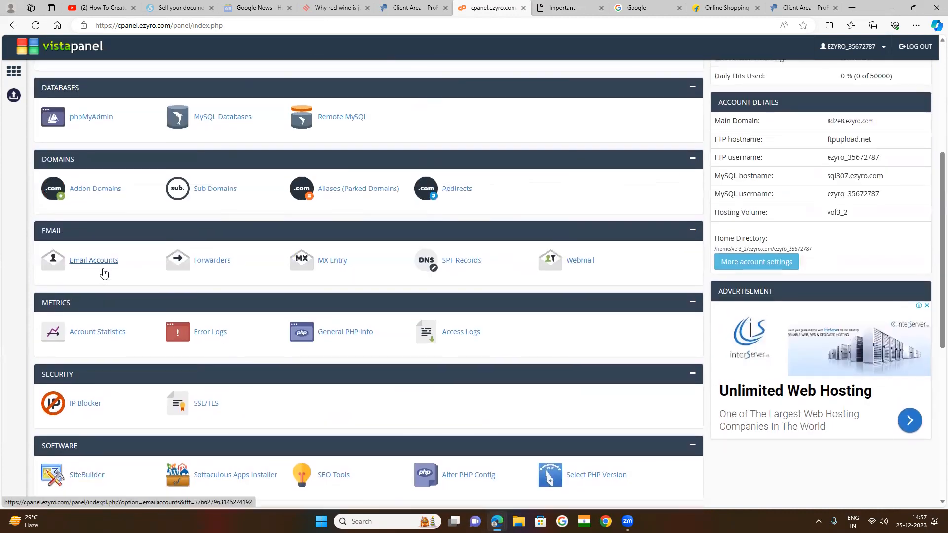
pyautogui.scroll(1, 117, 182)
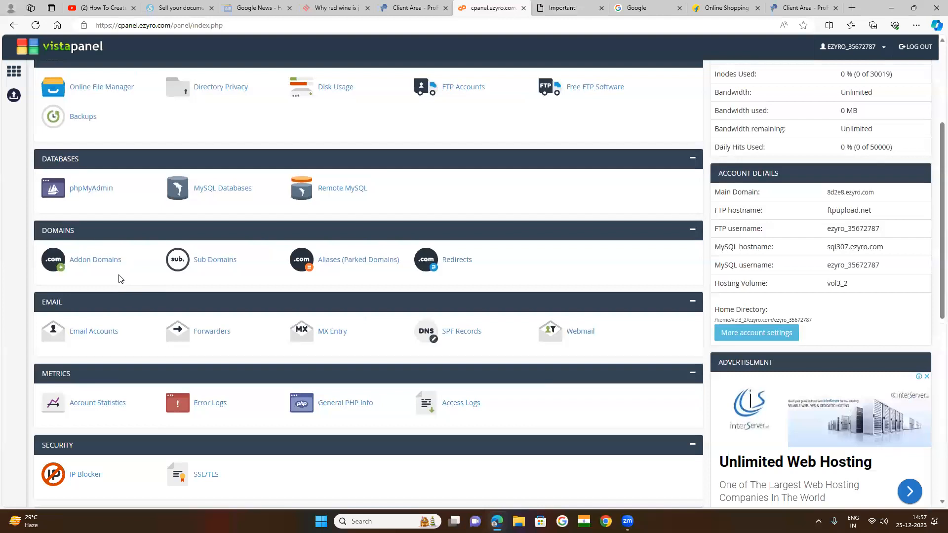
pyautogui.scroll(3, 121, 277)
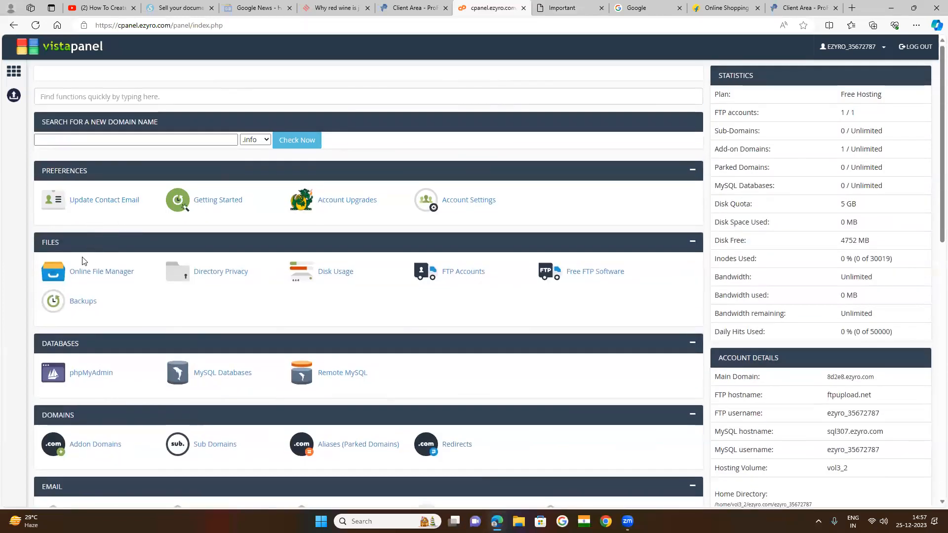
pyautogui.scroll(-2, 121, 353)
pyautogui.scroll(-1, 121, 354)
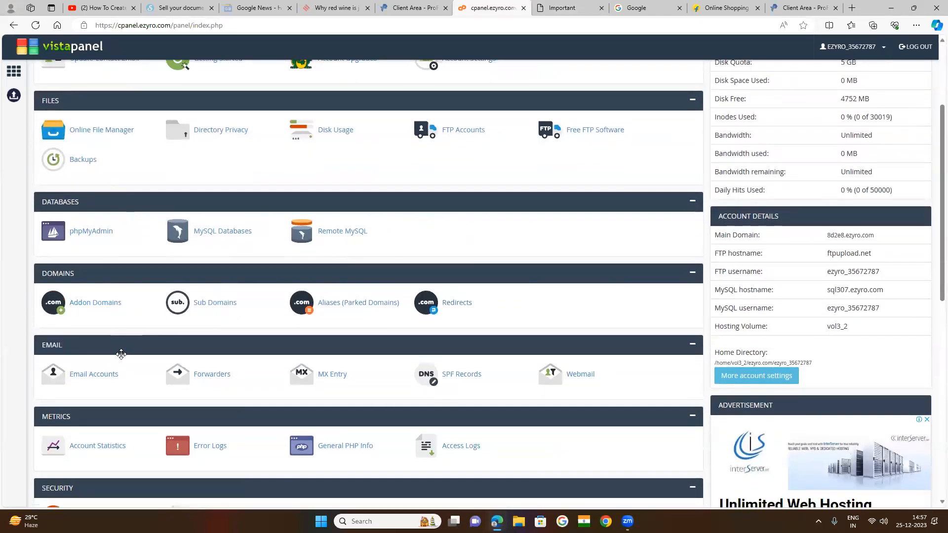
pyautogui.scroll(-4, 121, 355)
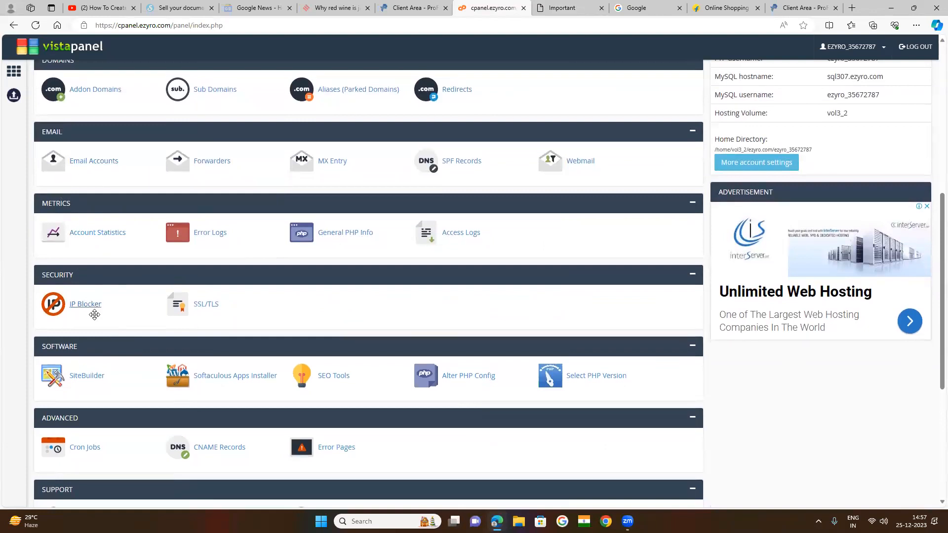
pyautogui.scroll(-4, 91, 301)
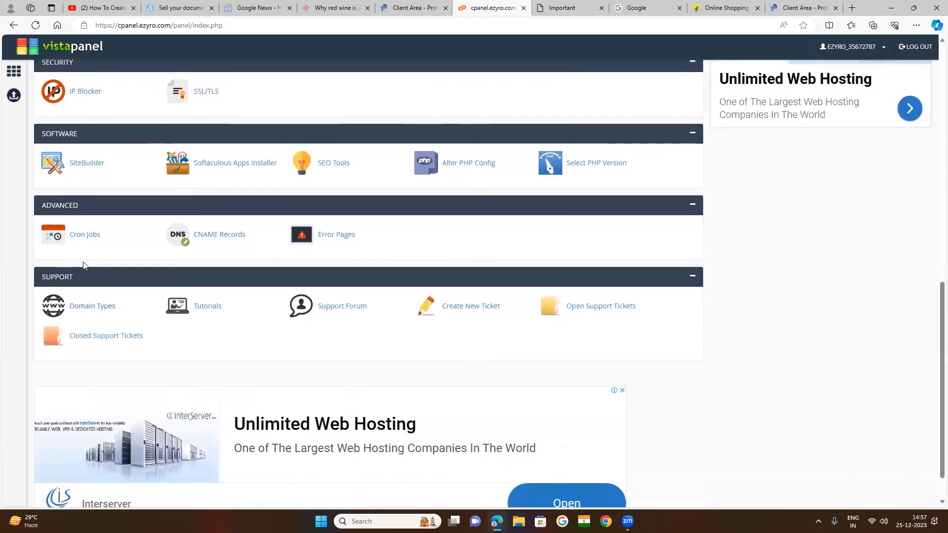
# Launch the Softaculous Apps Installer from the Software section and browse its Top Scripts.
pyautogui.click(224, 167)
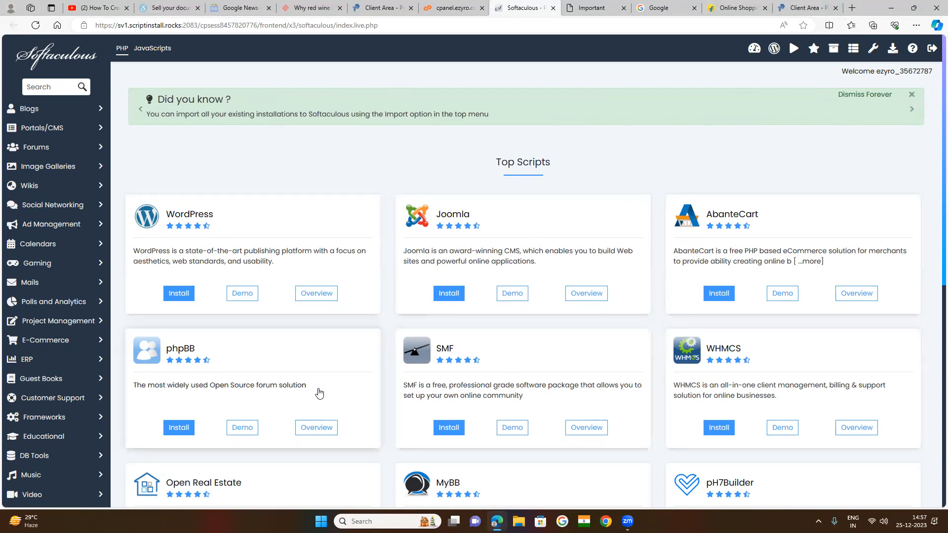
pyautogui.scroll(-4, 360, 294)
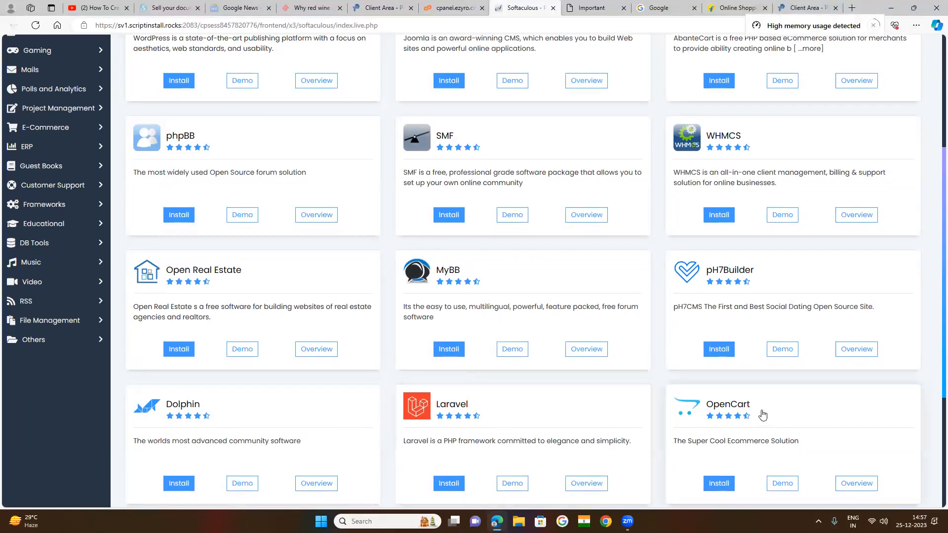
pyautogui.scroll(4, 292, 324)
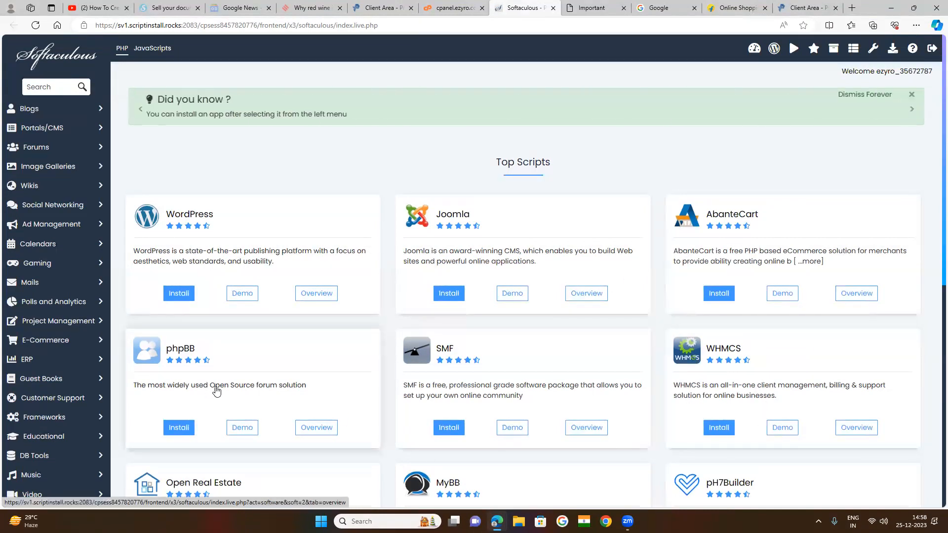
pyautogui.scroll(-3, 568, 410)
pyautogui.scroll(3, 296, 356)
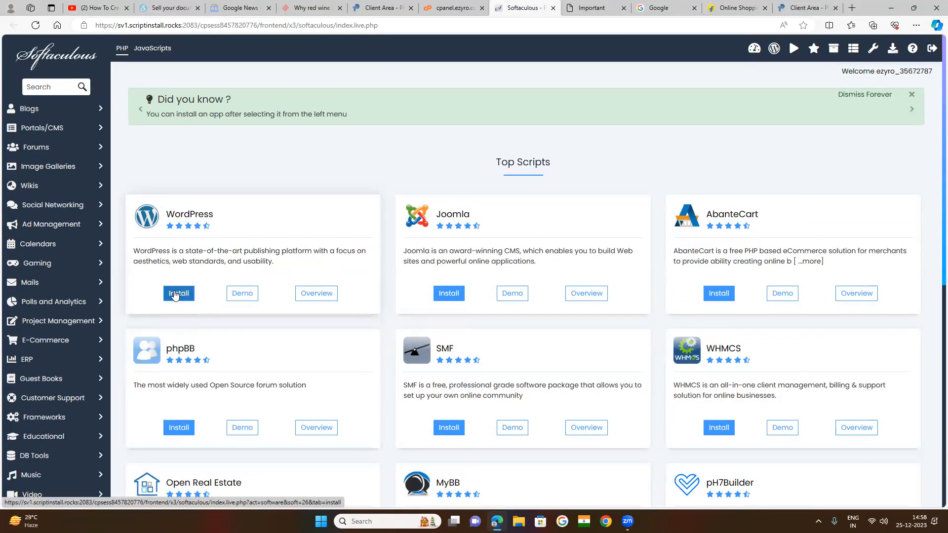
# Open the WordPress installation form in Softaculous and go to the Admin Username and Admin Password fields under Admin Account.
pyautogui.click(175, 293)
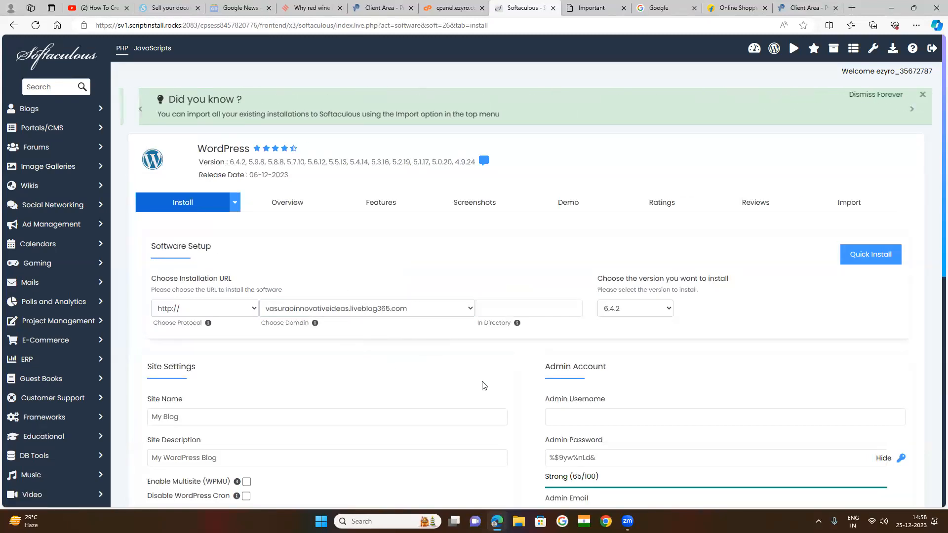
pyautogui.scroll(-3, 544, 416)
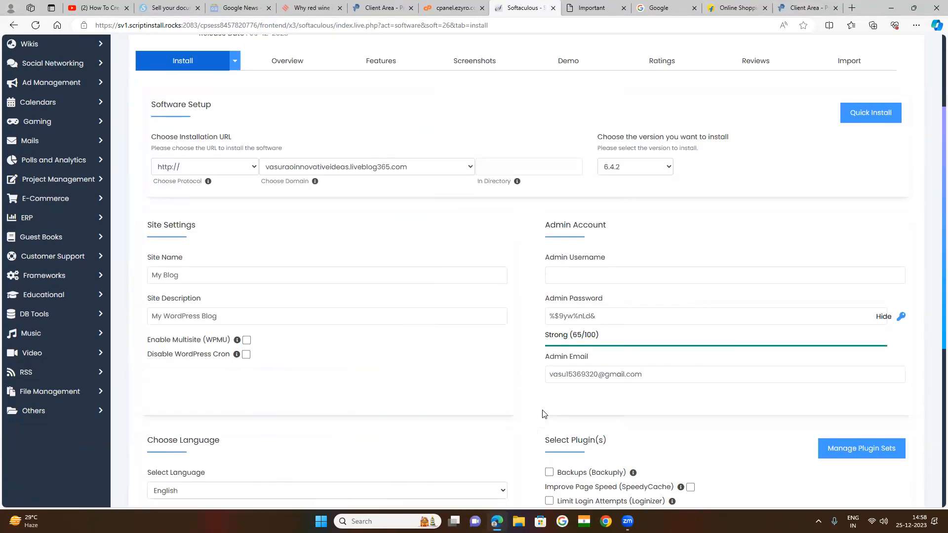
pyautogui.click(606, 278)
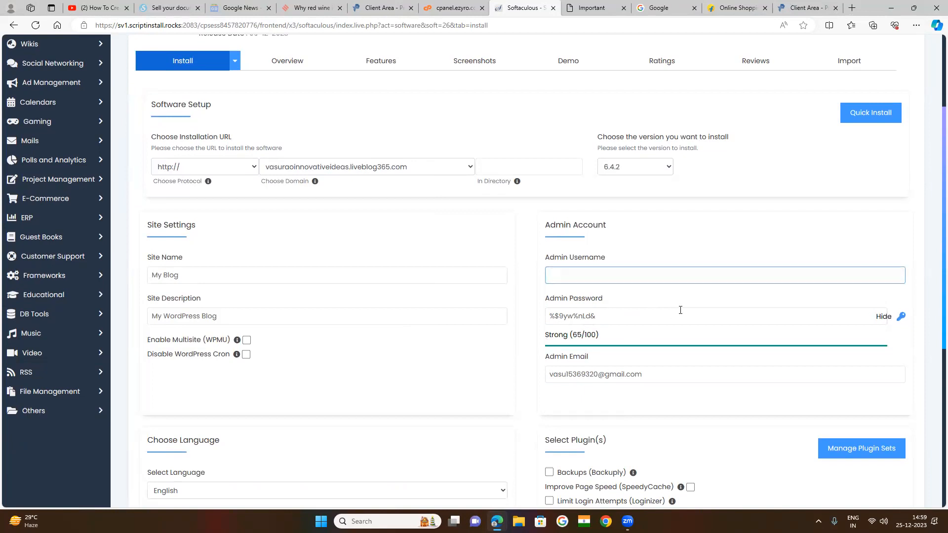
pyautogui.click(606, 226)
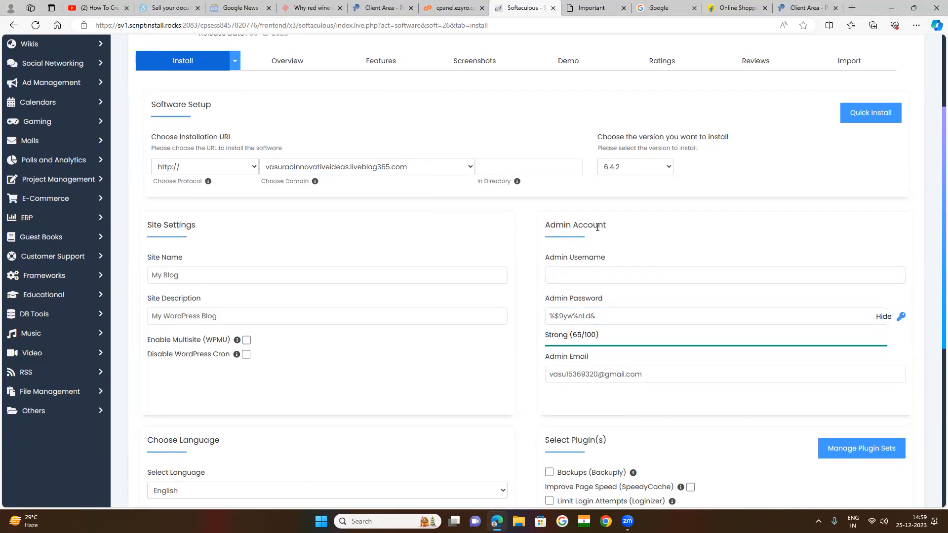
pyautogui.click(569, 277)
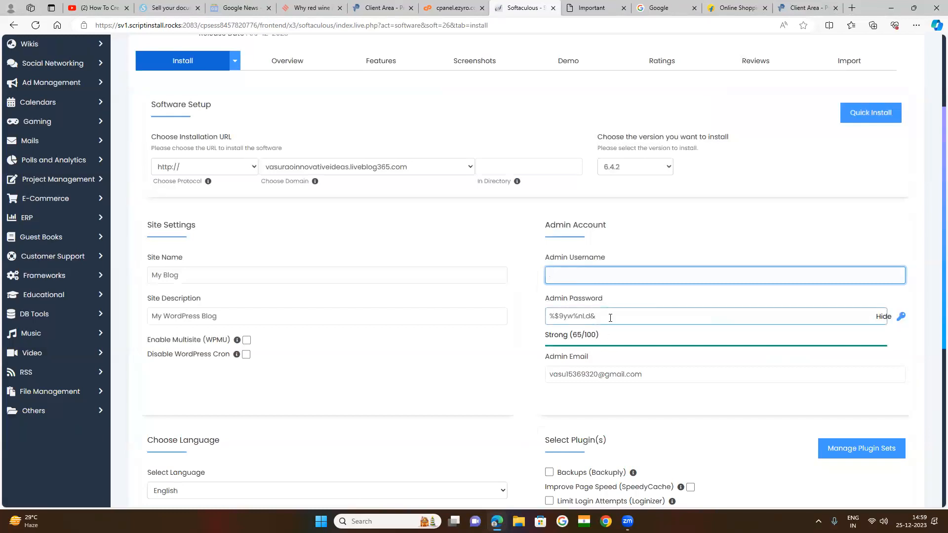
pyautogui.press('Tab')
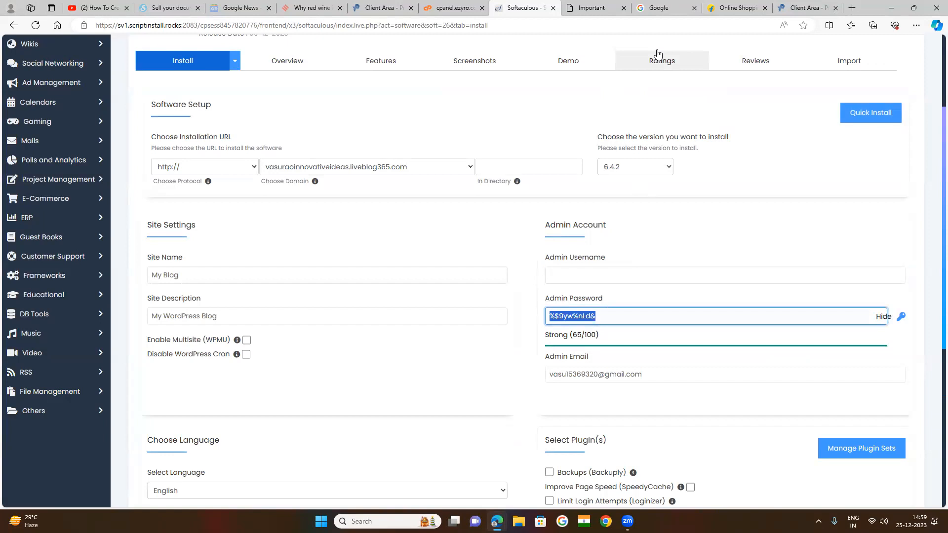
pyautogui.click(777, 7)
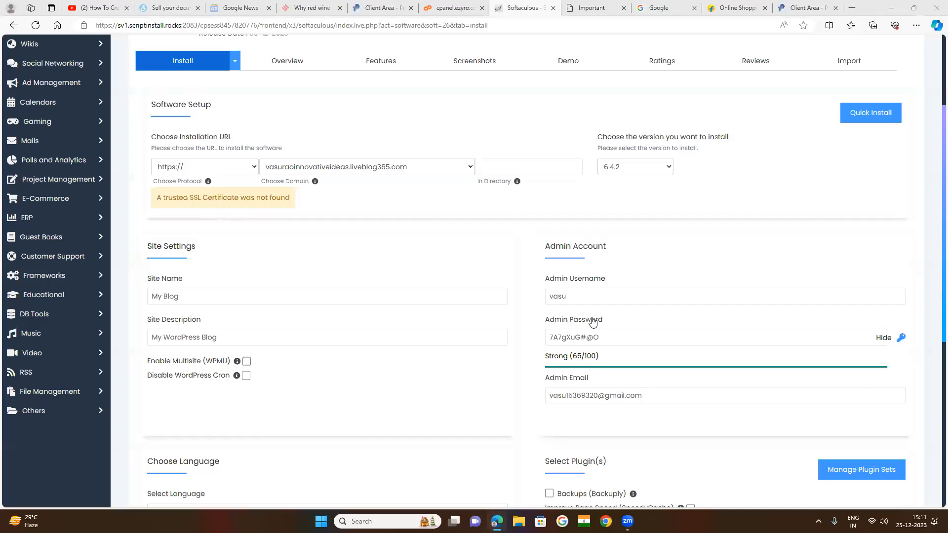
# Complete the WordPress installation from the filled-in form and highlight the success message.
pyautogui.click(593, 322)
pyautogui.scroll(-7, 447, 382)
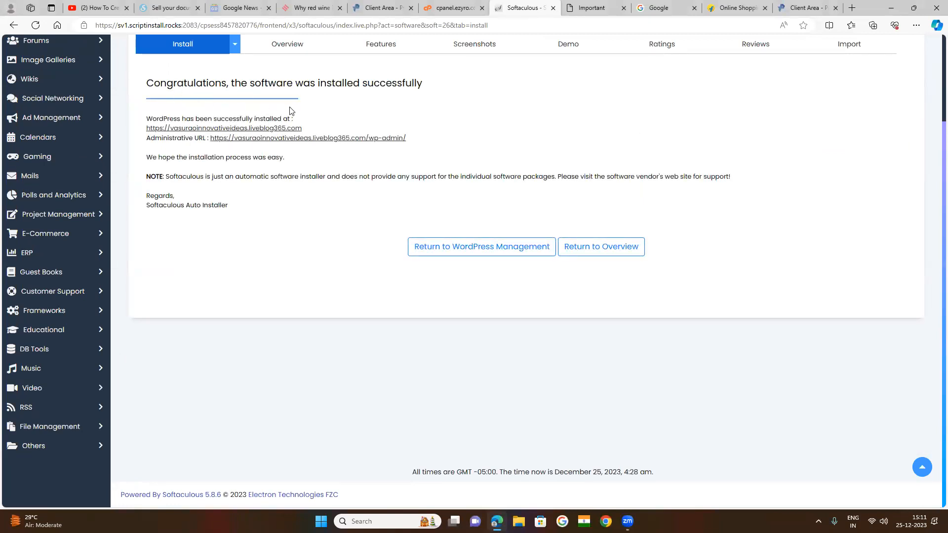
pyautogui.moveTo(422, 86); pyautogui.dragTo(184, 83)
pyautogui.click(370, 94)
pyautogui.scroll(2, 494, 148)
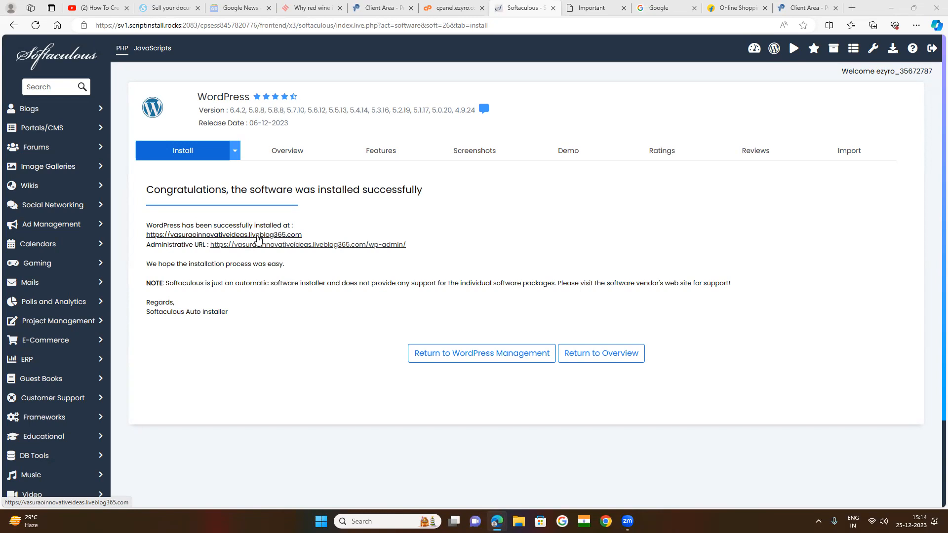
# View the installed site's page and close it, and open the Administrative URL to highlight the username on the cPanel login page.
pyautogui.click(258, 237)
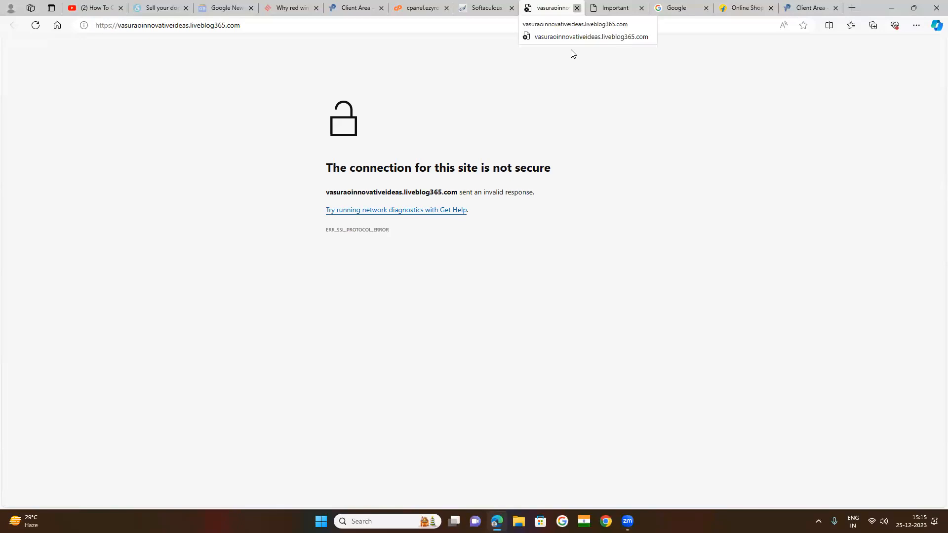
pyautogui.hotkey('ctrl', 'w')
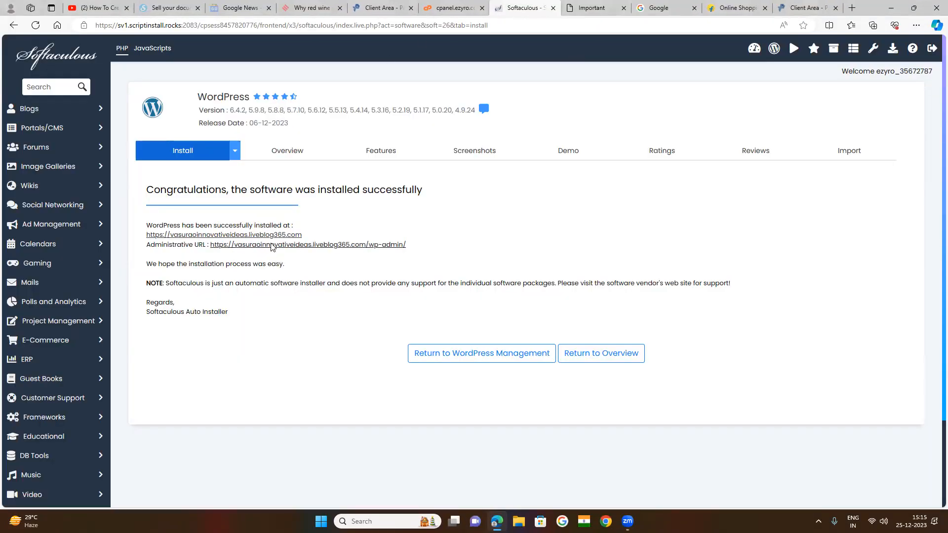
pyautogui.click(272, 245)
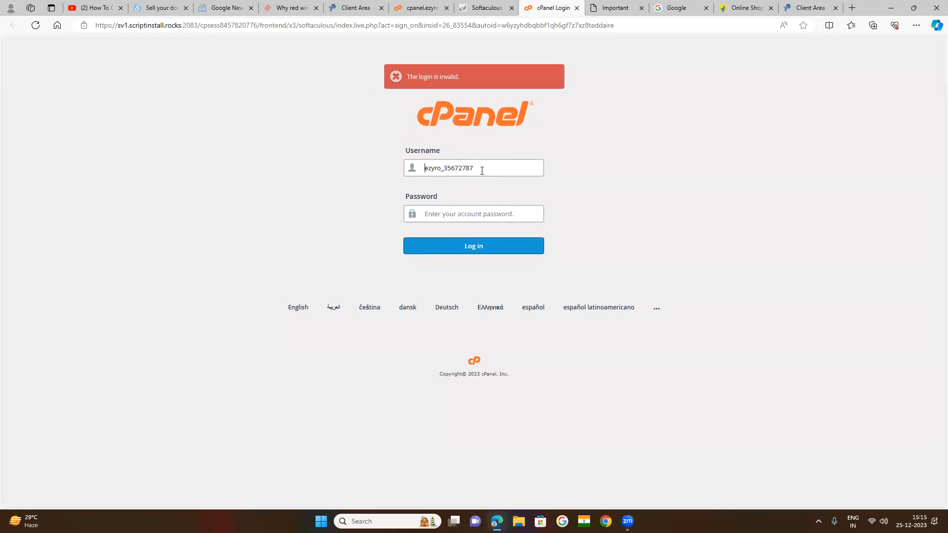
pyautogui.moveTo(480, 168); pyautogui.dragTo(407, 172)
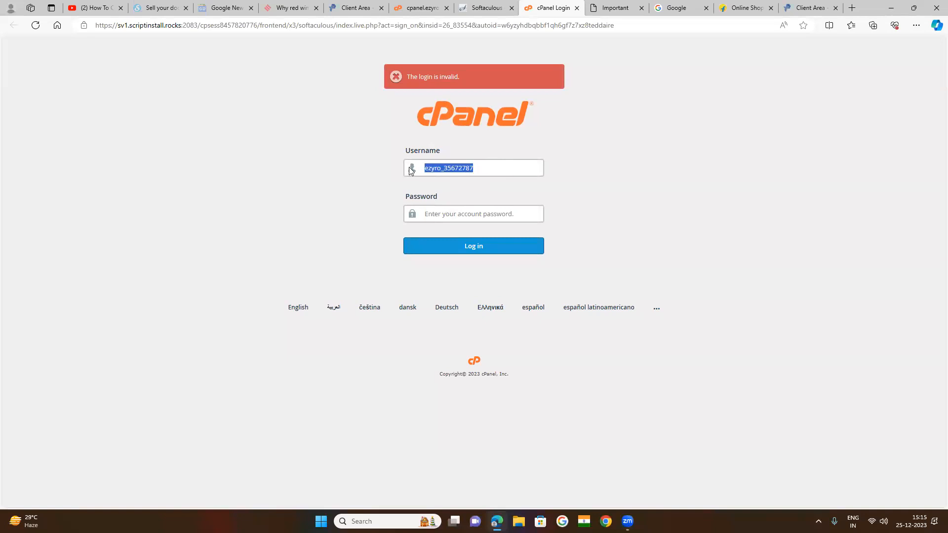
pyautogui.click(812, 8)
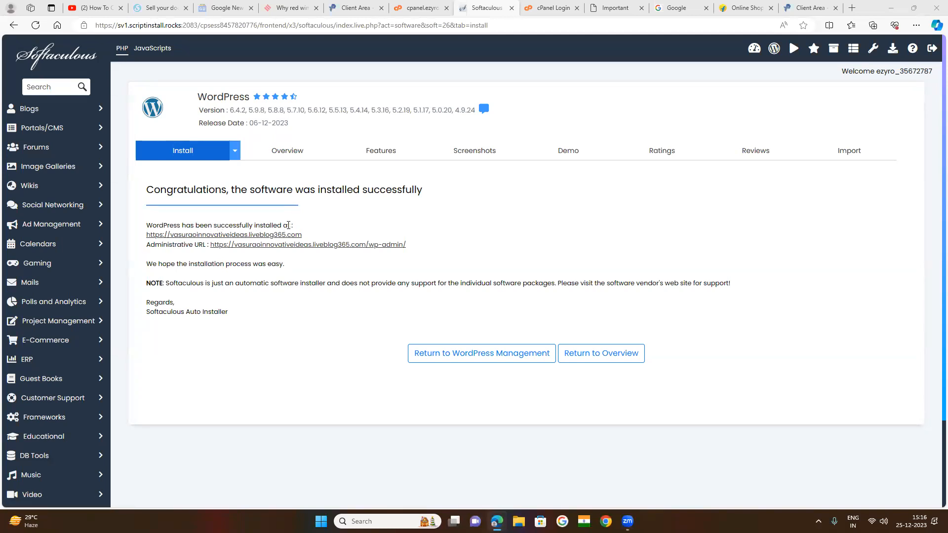
# Highlight the line introducing the WordPress installation address, and view the installed site's page again before closing it.
pyautogui.moveTo(293, 226); pyautogui.dragTo(146, 228)
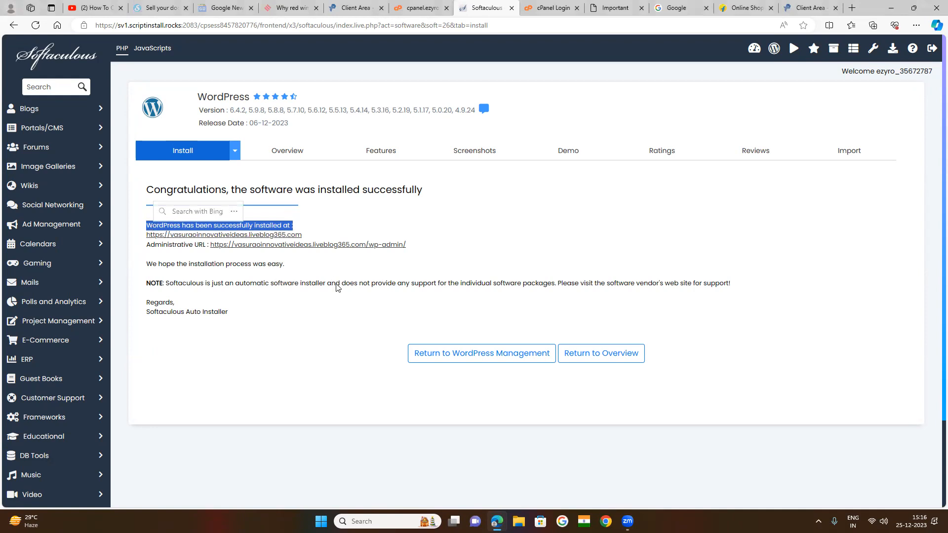
pyautogui.click(316, 337)
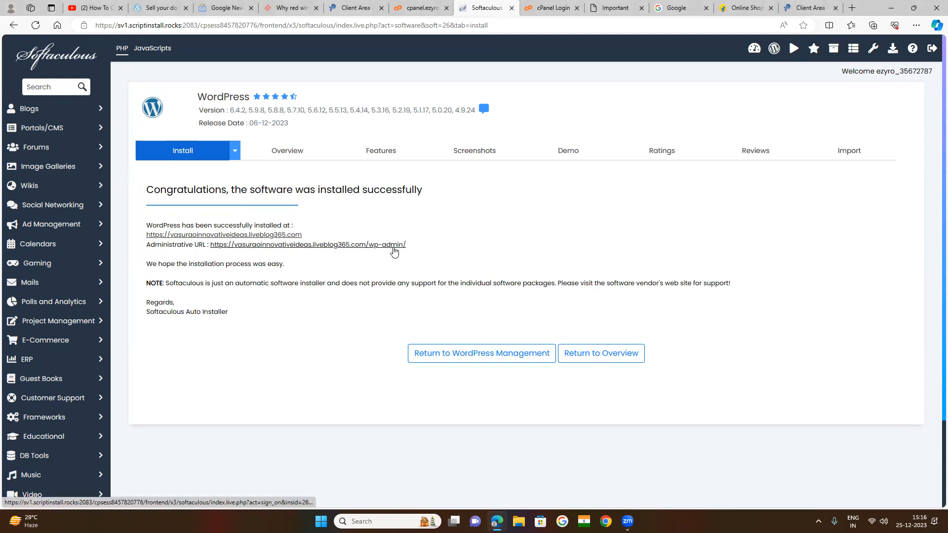
pyautogui.click(235, 238)
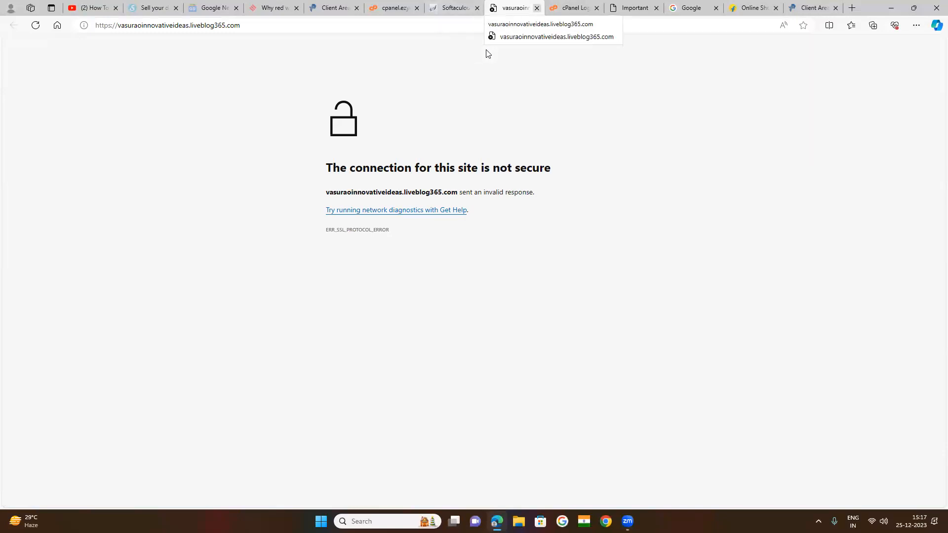
pyautogui.hotkey('ctrl', 'w')
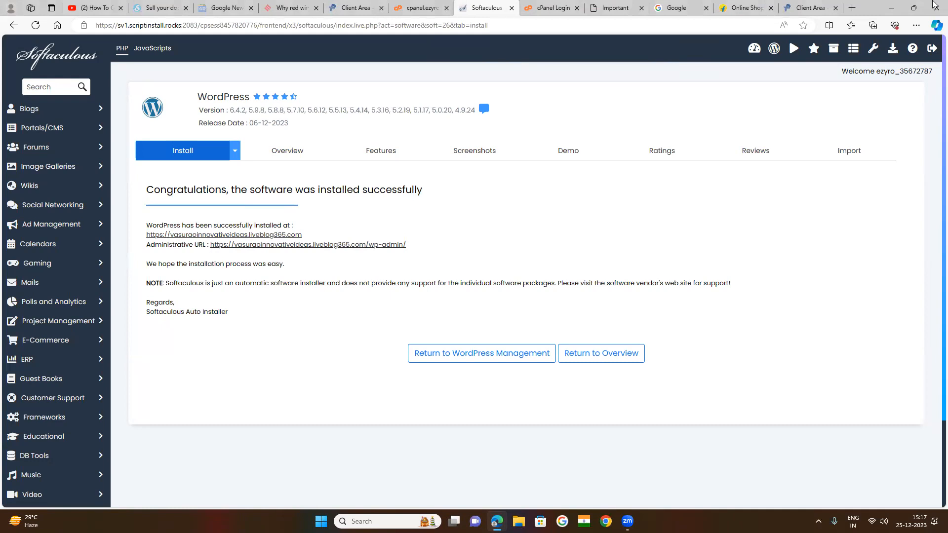